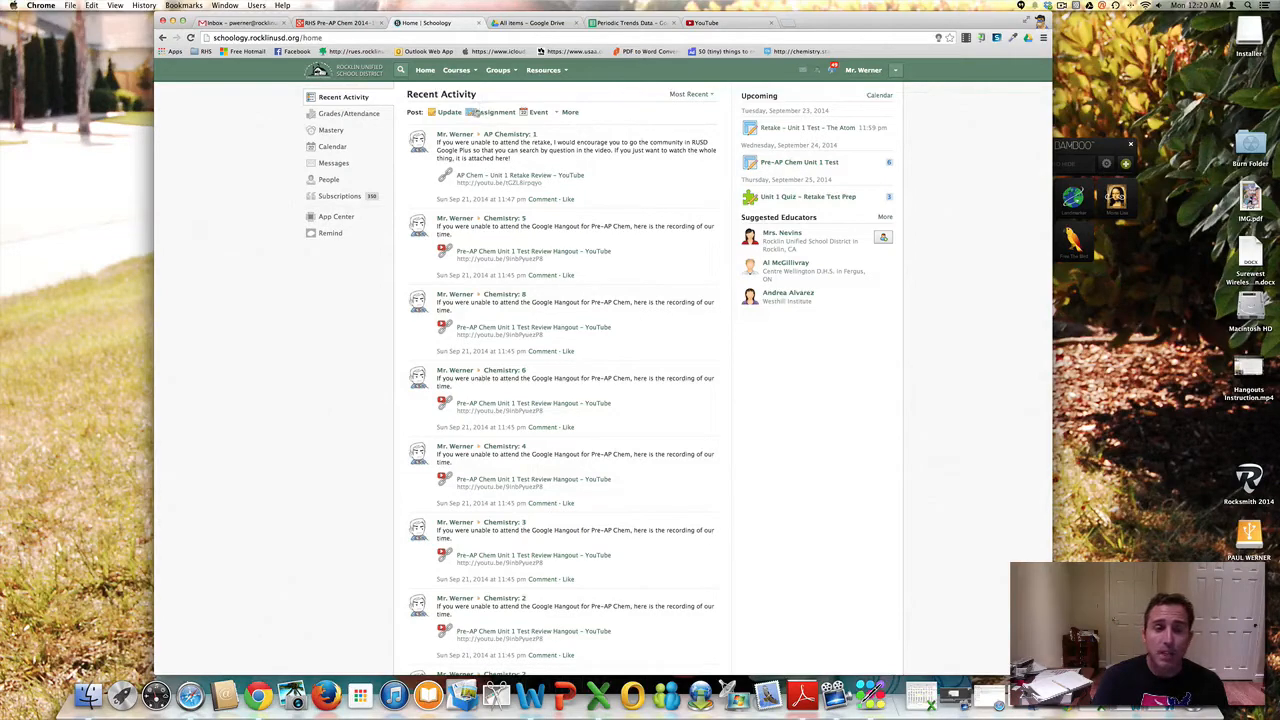
- Open the Periodic Trends Data Google Sheet from the Chemistry: 2 course's Unit 2 folder in its own browser tab
left_click(452, 70)
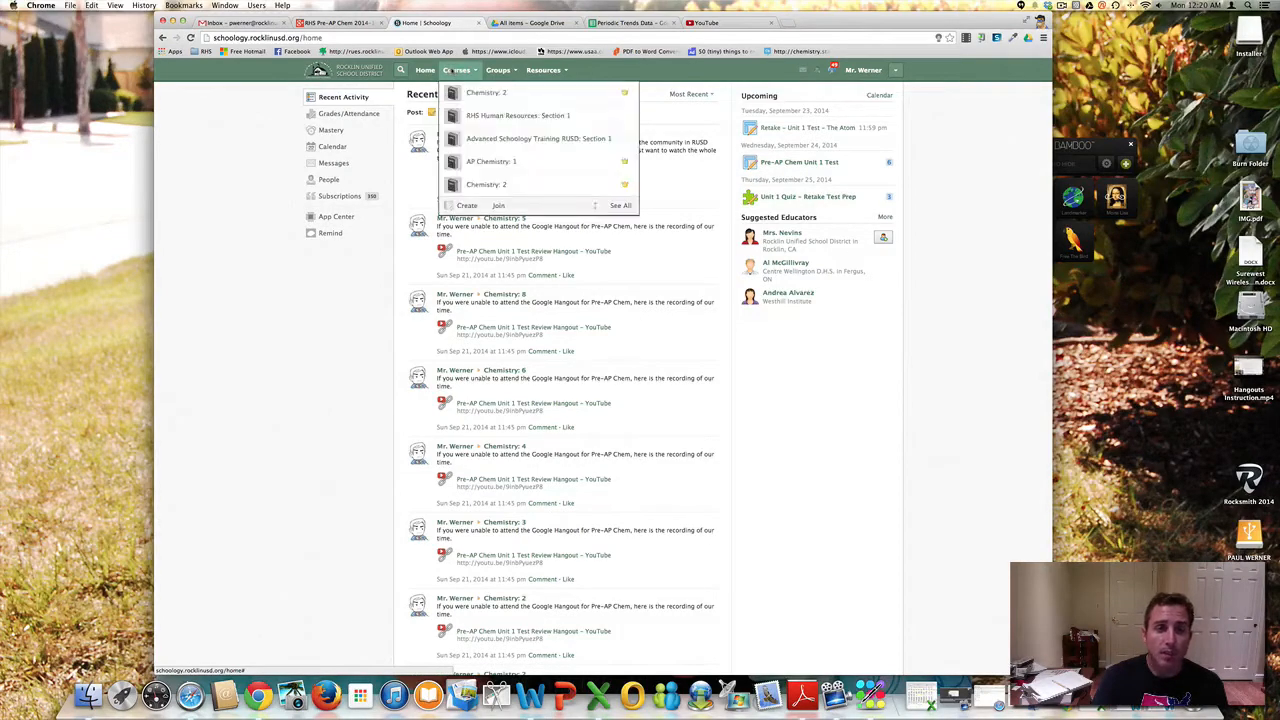
left_click(492, 93)
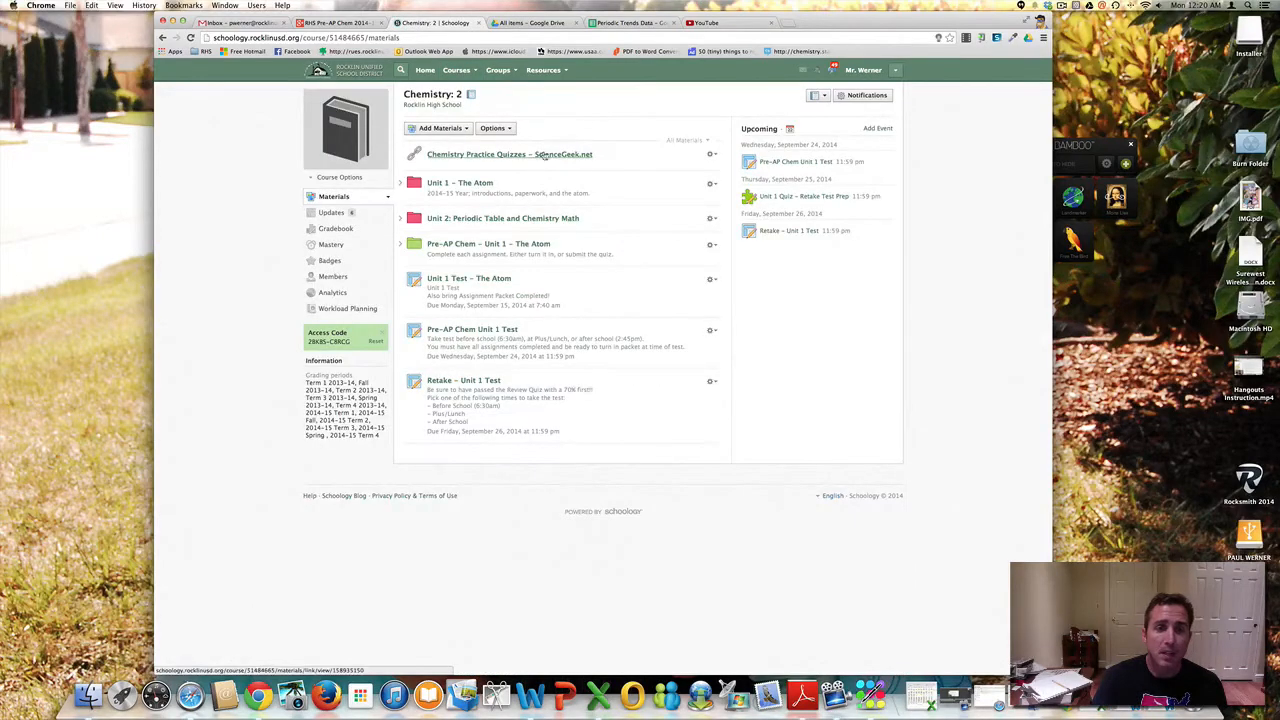
left_click(481, 220)
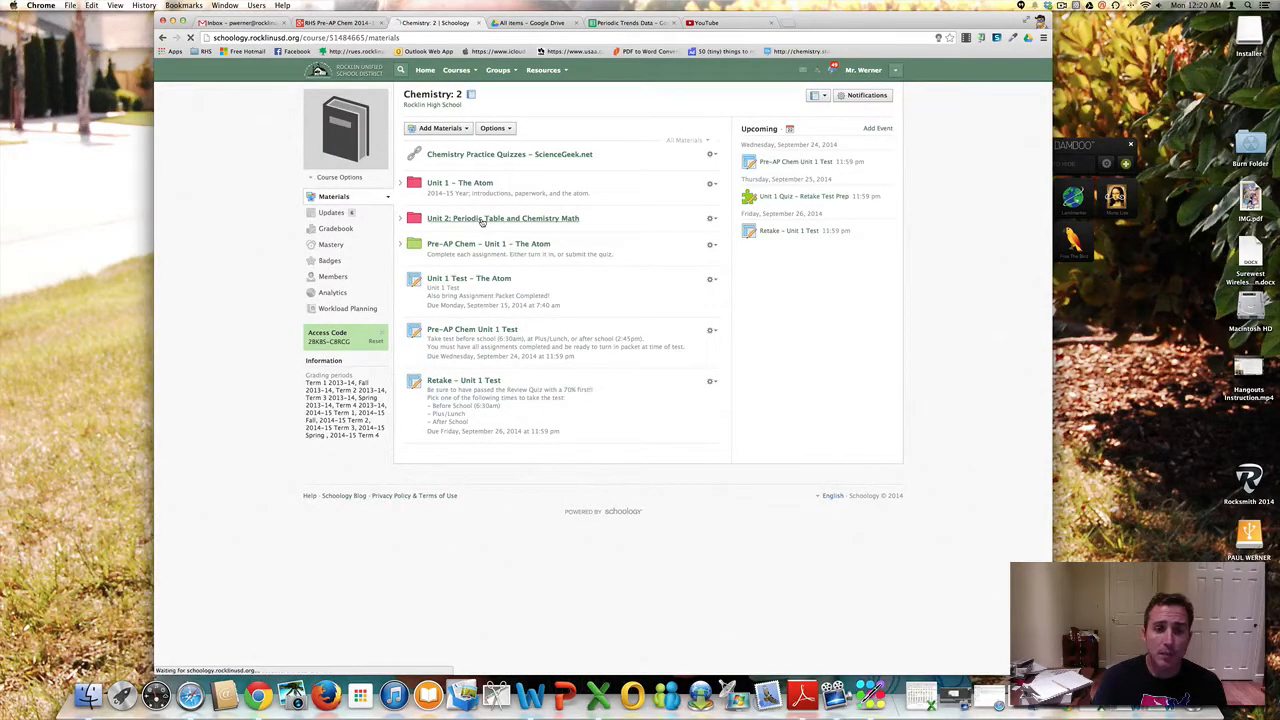
scroll(481, 228, "down", 1)
scroll(481, 228, "down", 2)
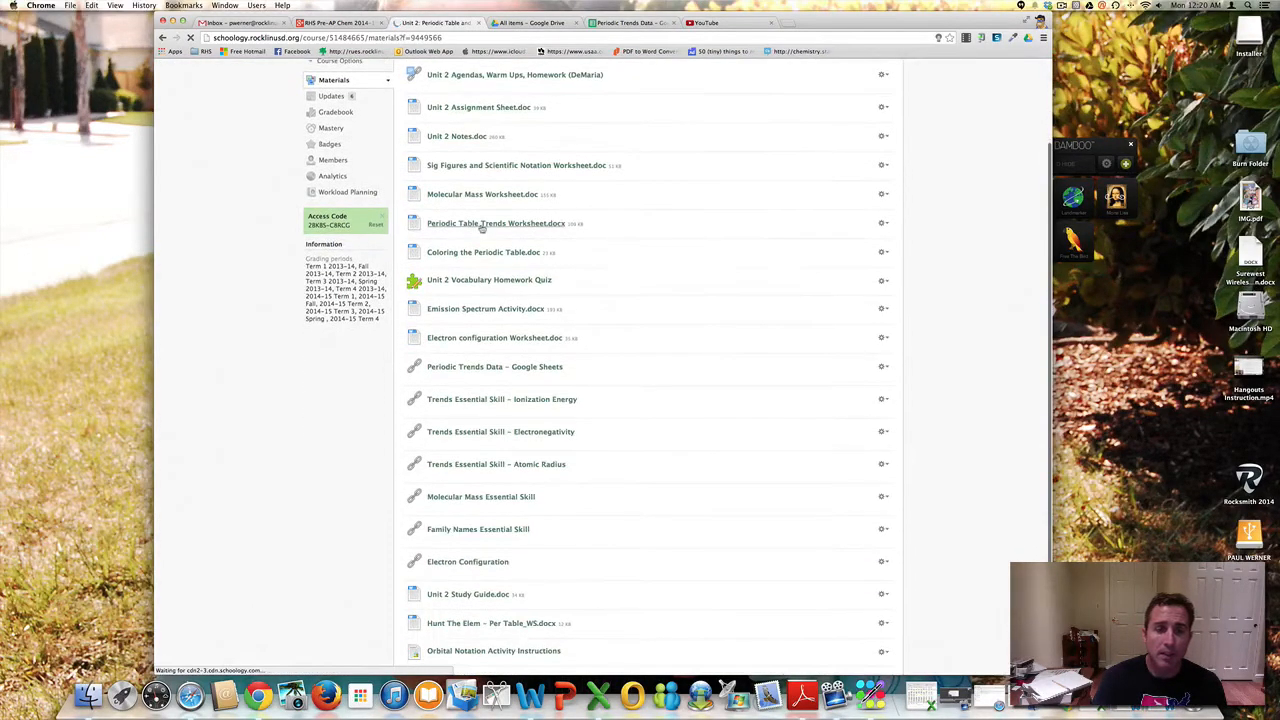
left_click(492, 377)
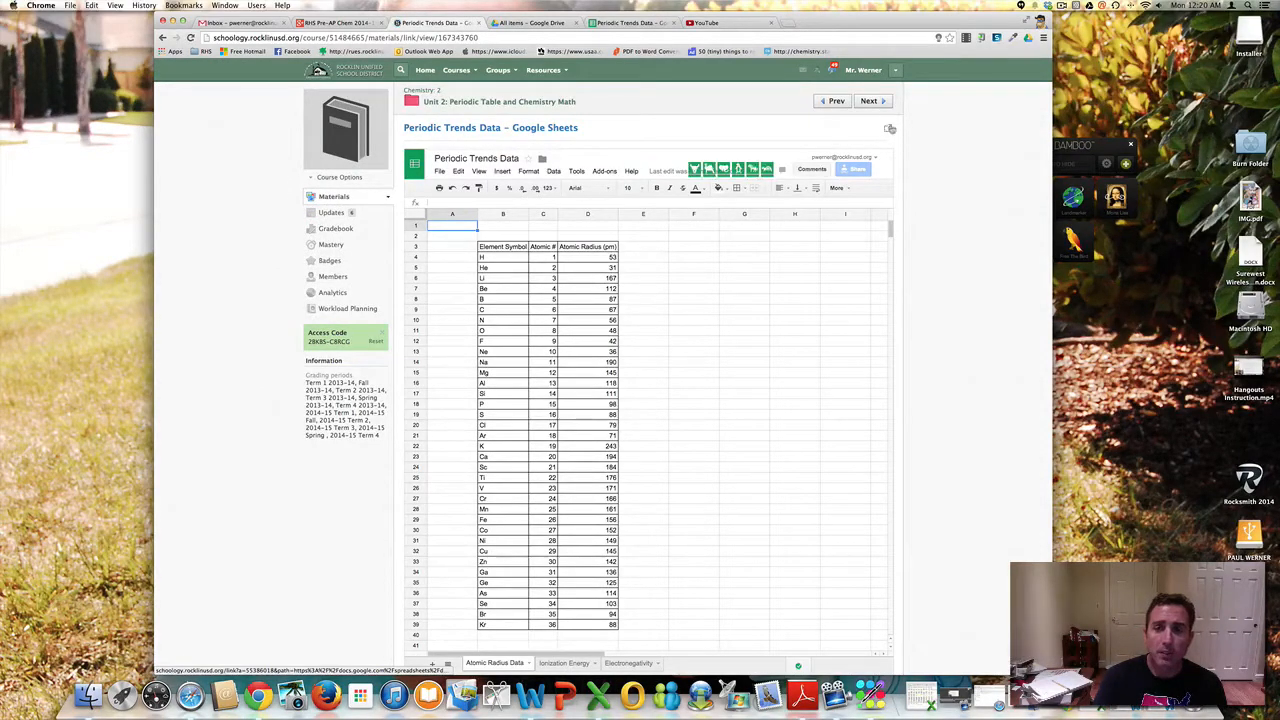
left_click(888, 129)
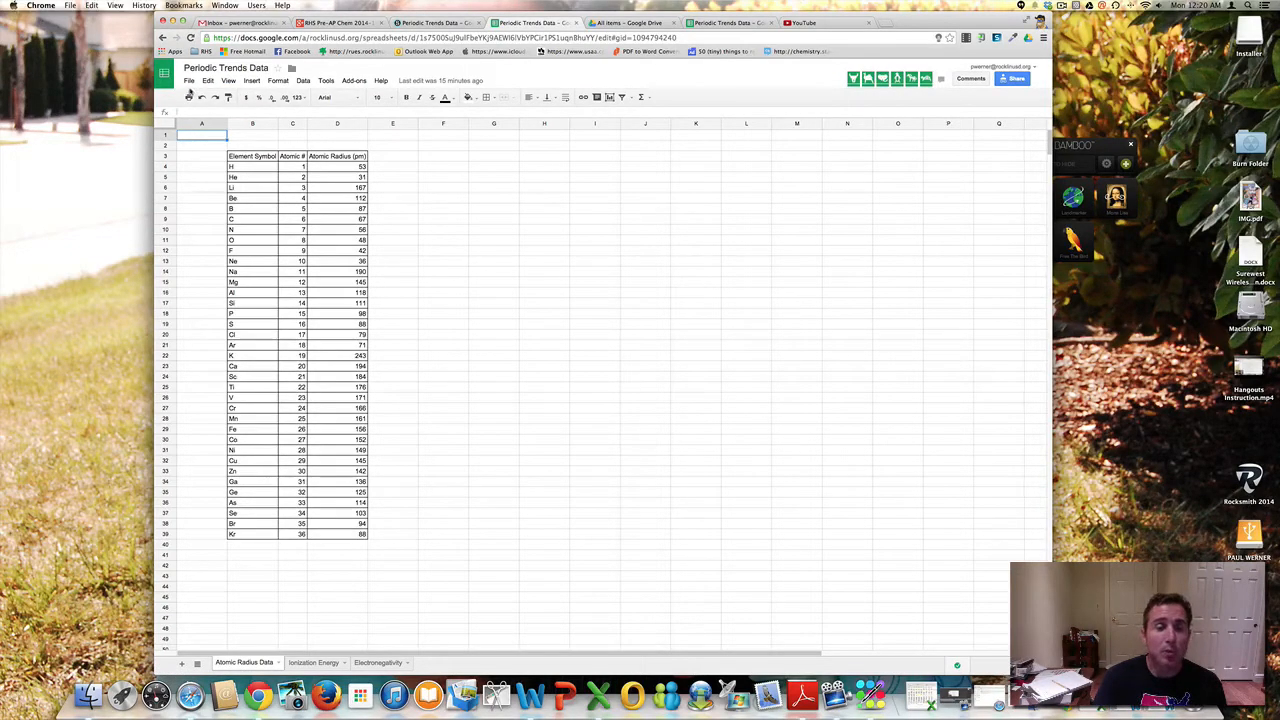
left_click(189, 80)
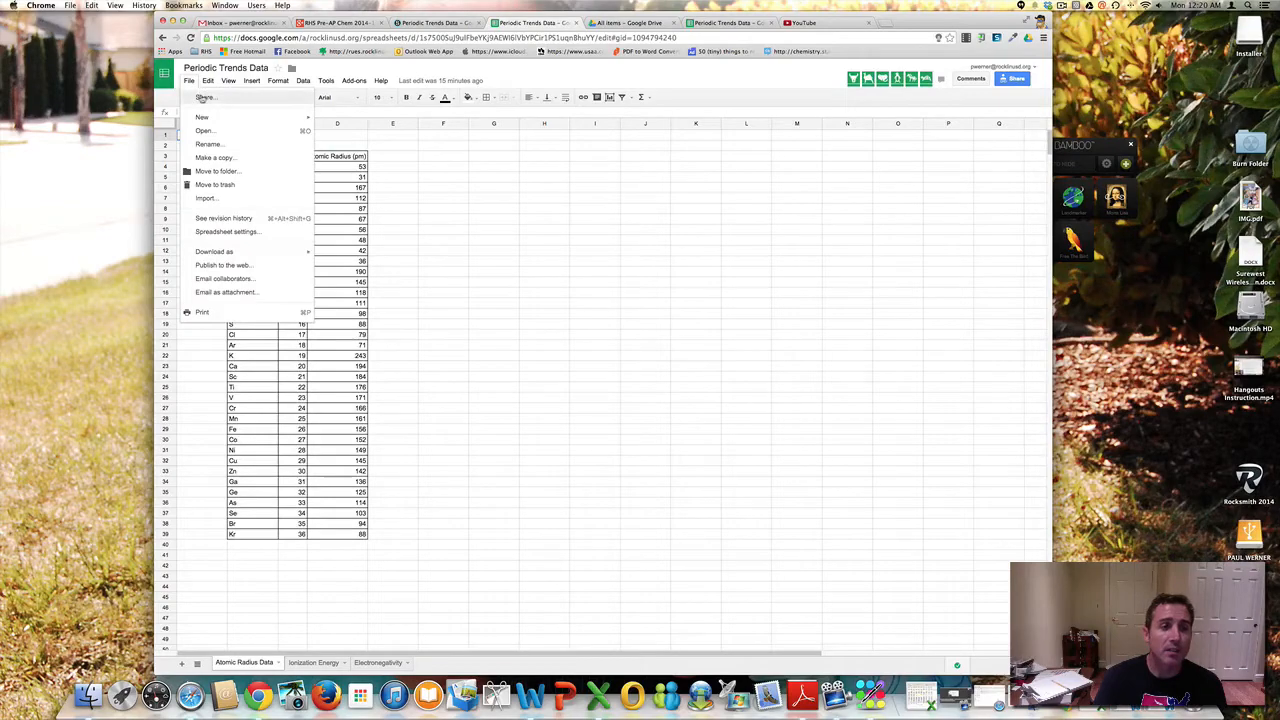
left_click(203, 97)
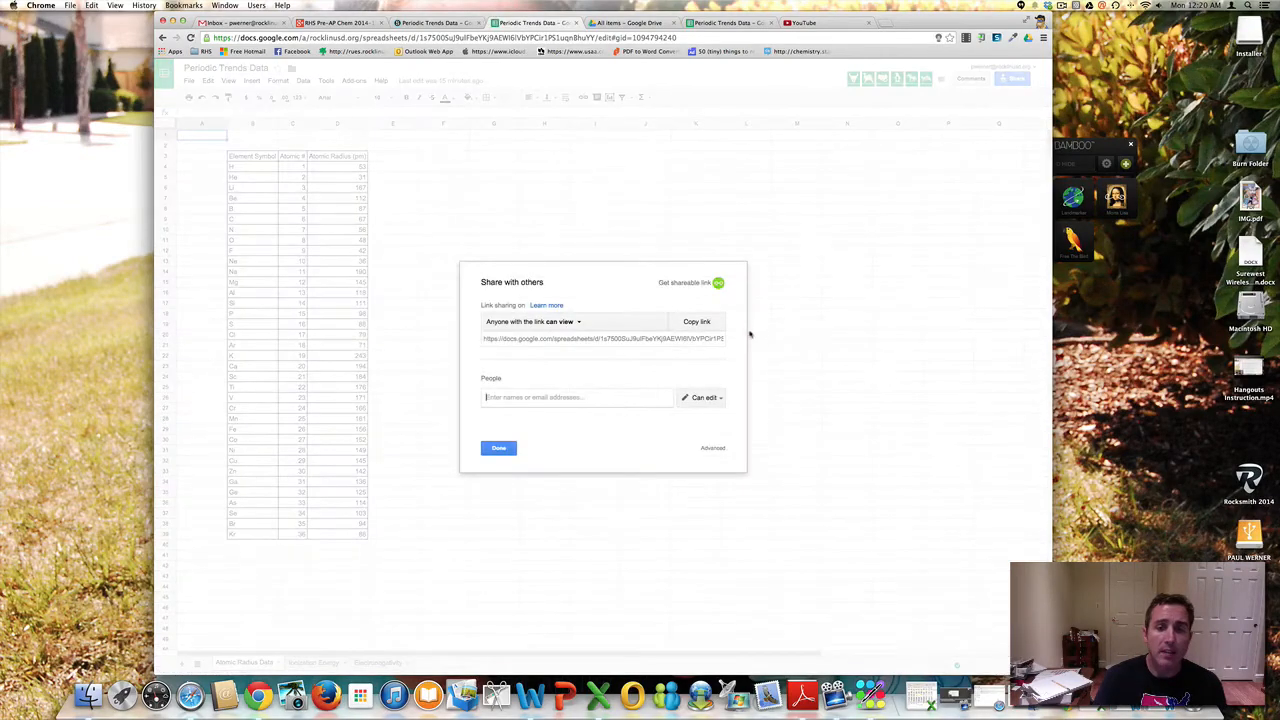
left_click(510, 450)
- Make a copy of the spreadsheet named "Periodic Trends Data_" followed by the student's full name
left_click(188, 81)
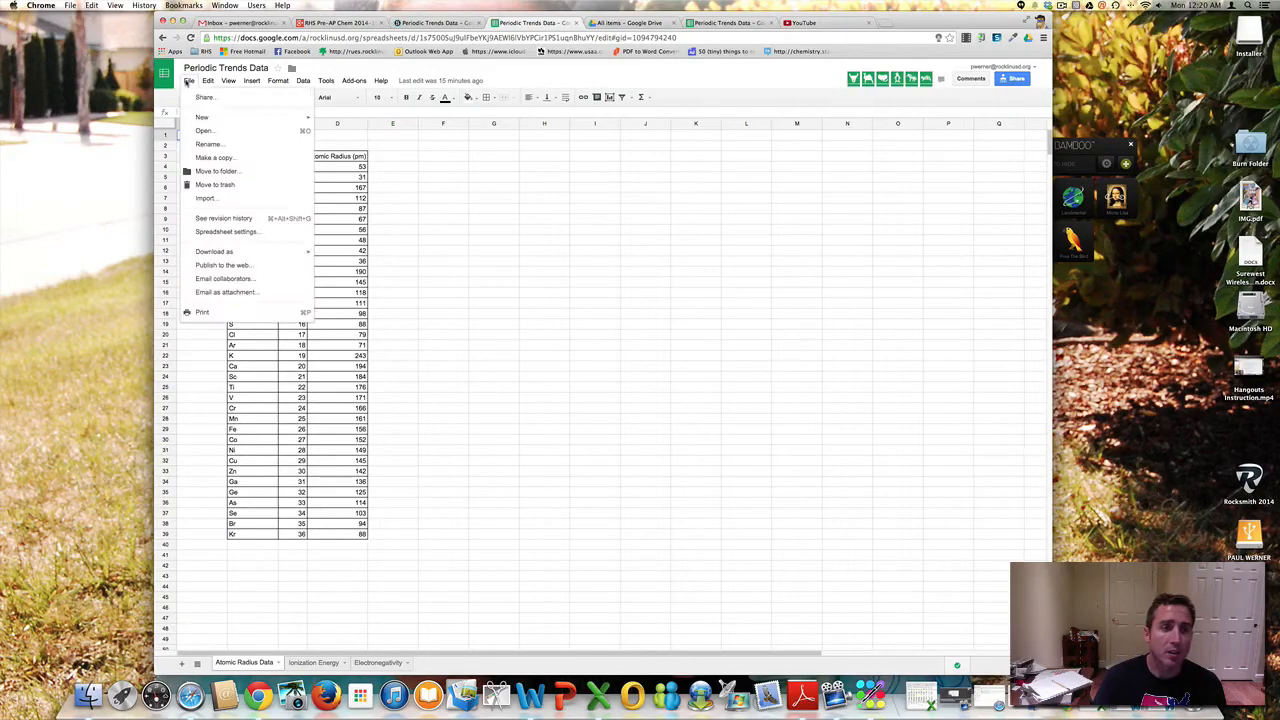
left_click(218, 158)
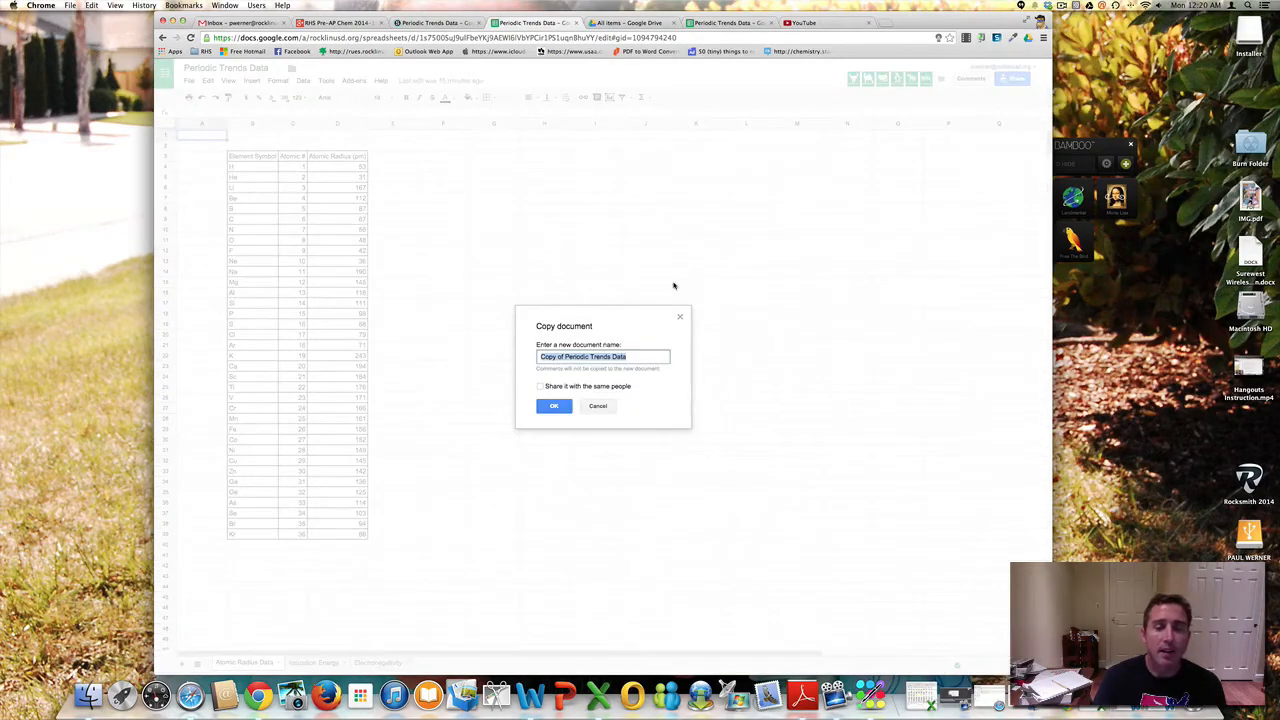
left_click_drag(565, 357, 521, 358)
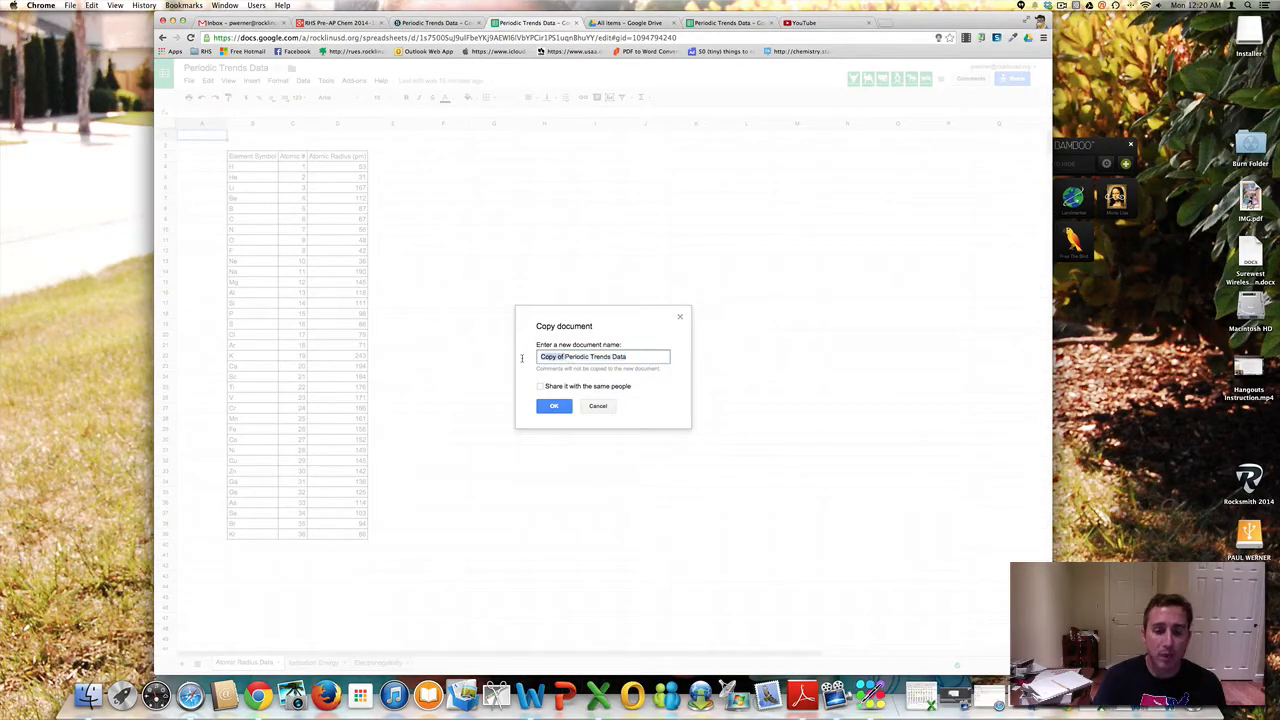
key("BackSpace")
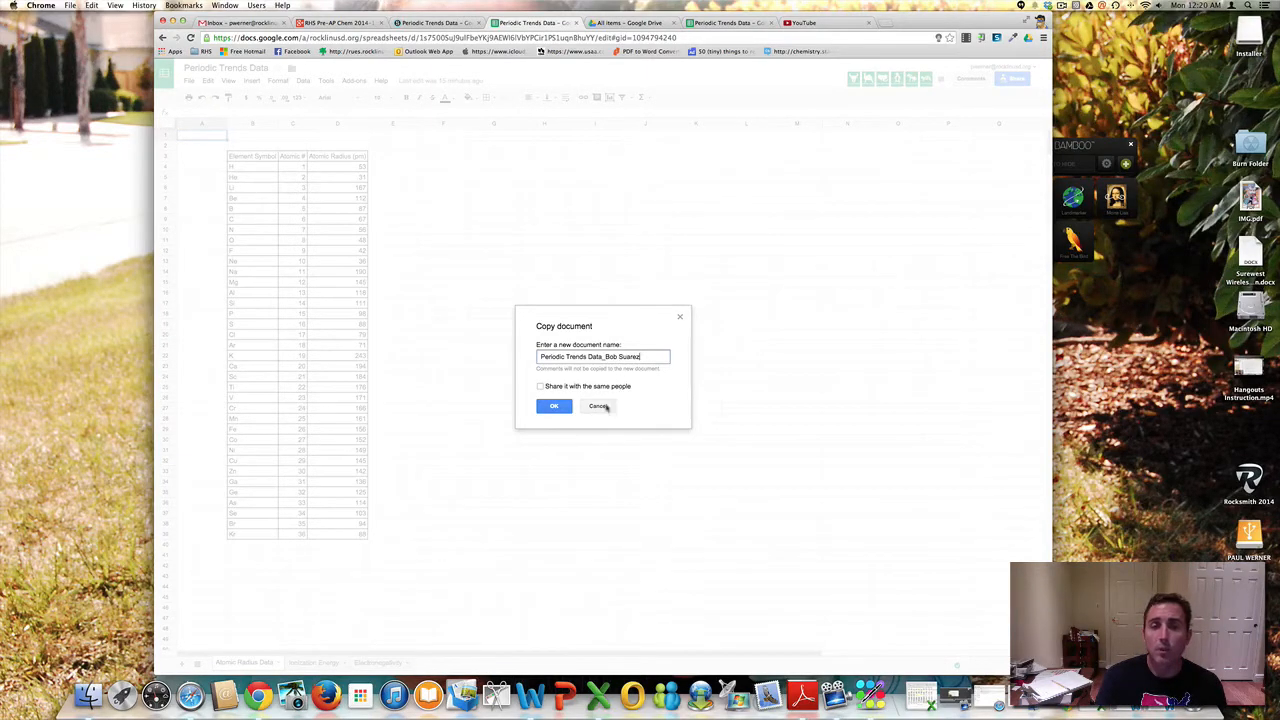
left_click(562, 408)
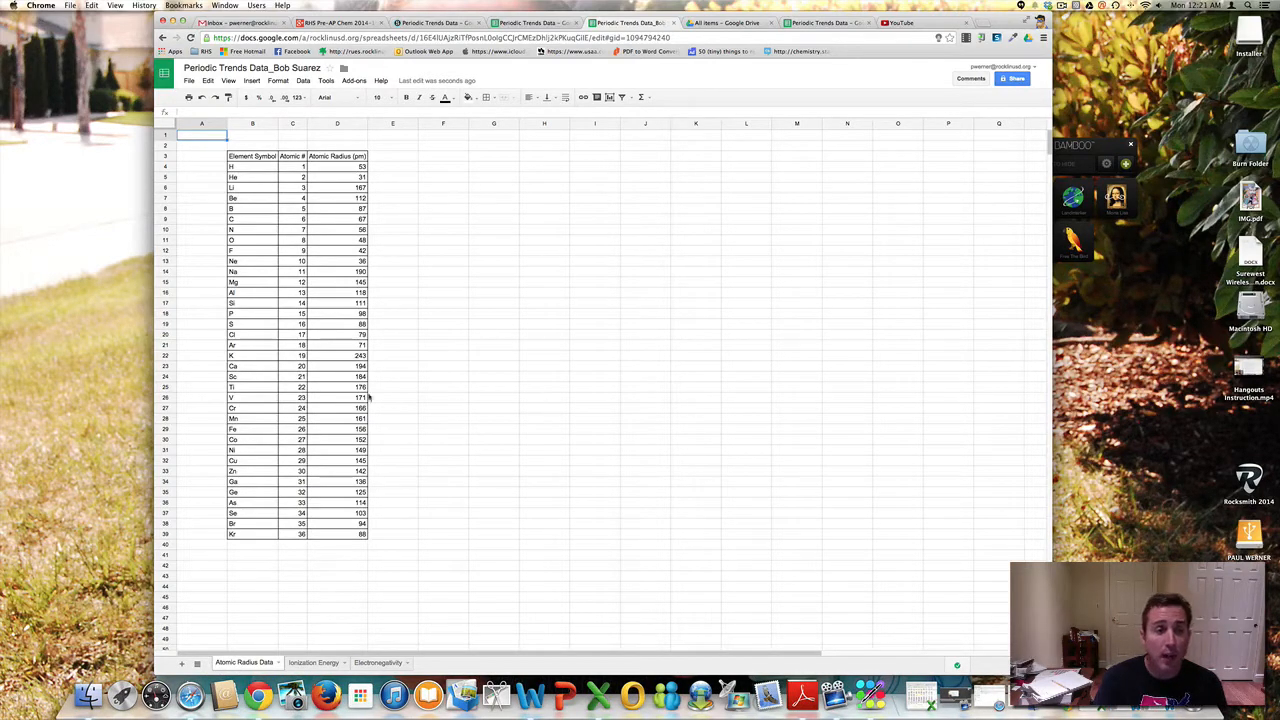
- Start a chart from the Atomic # and Atomic Radius (pm) data in C3:D39, using column C as labels
left_click(292, 157)
mouse_move(300, 158)
left_mouse_down()
mouse_move(325, 160)
mouse_move(334, 206)
mouse_move(307, 488)
mouse_move(320, 537)
left_mouse_up()
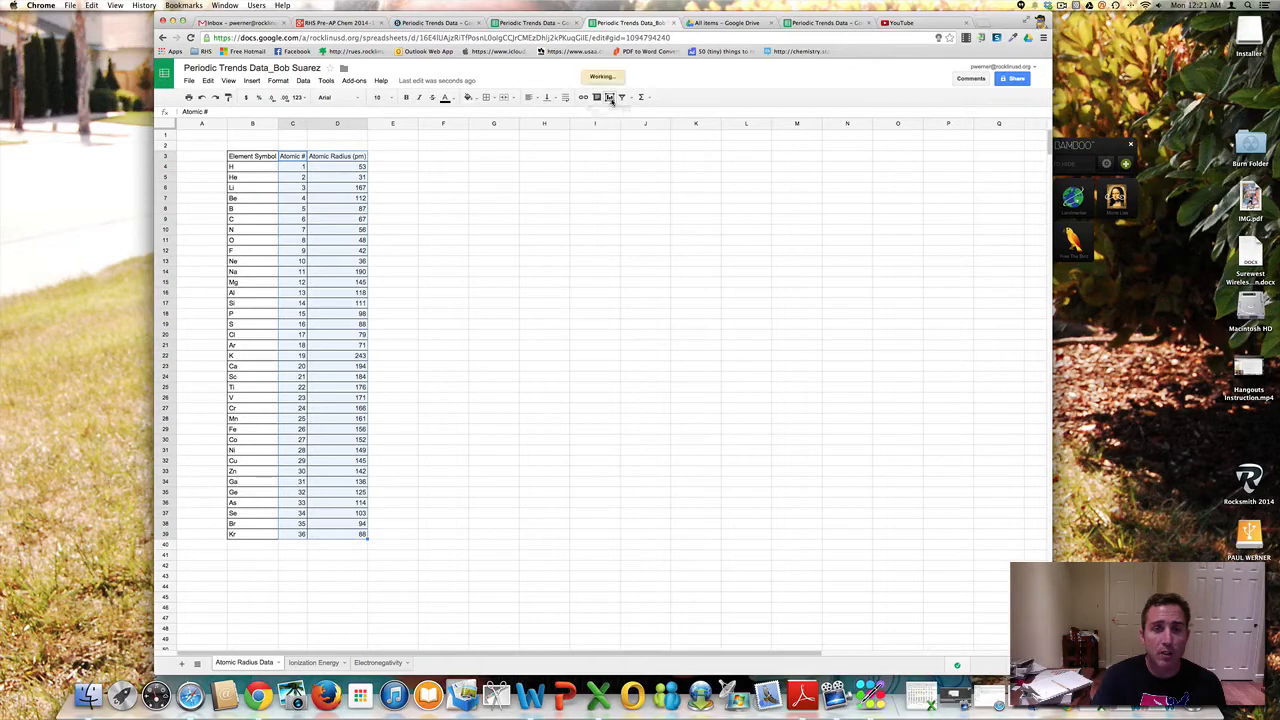
left_click(609, 97)
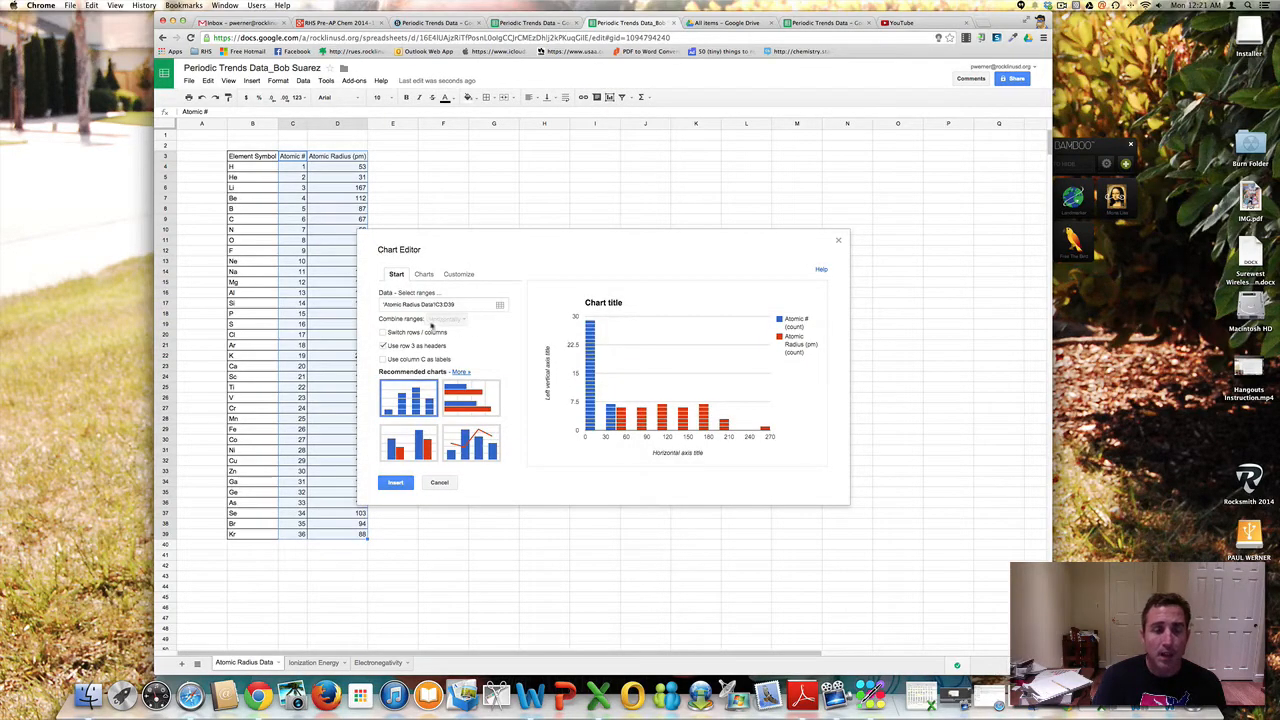
left_click(383, 360)
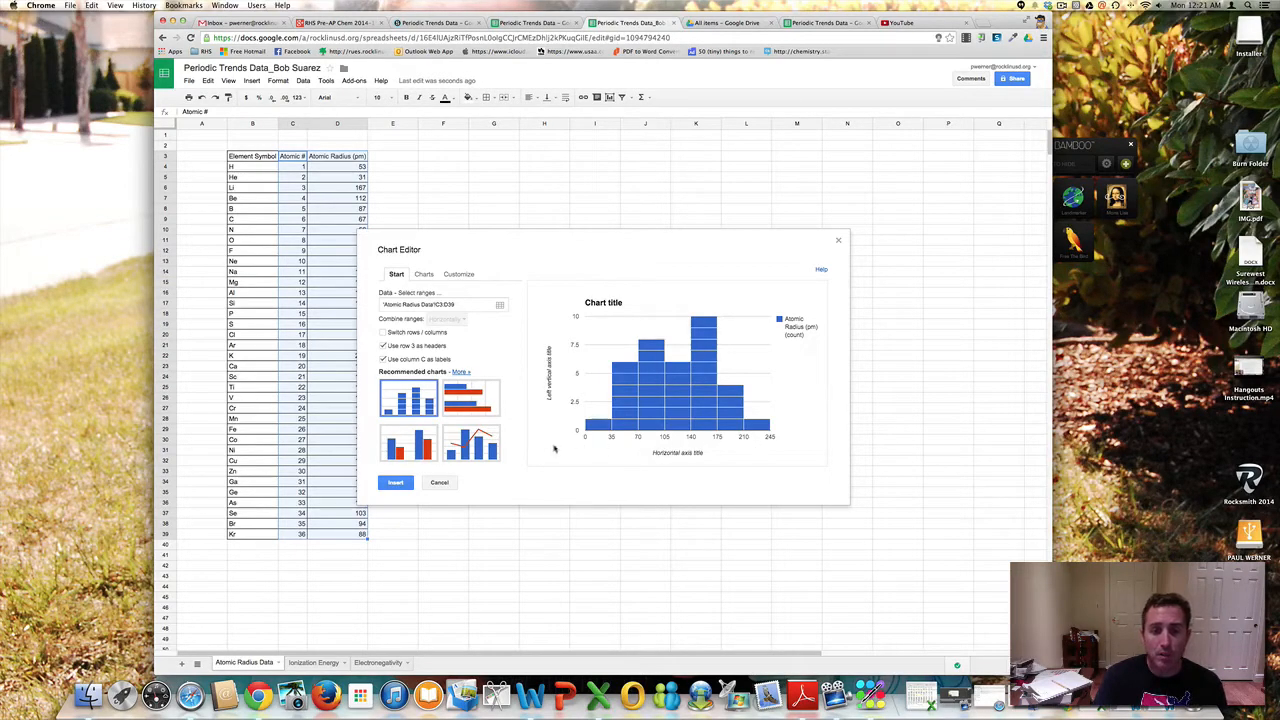
- Change the chart type to a standard straight-segment line chart
left_click(422, 273)
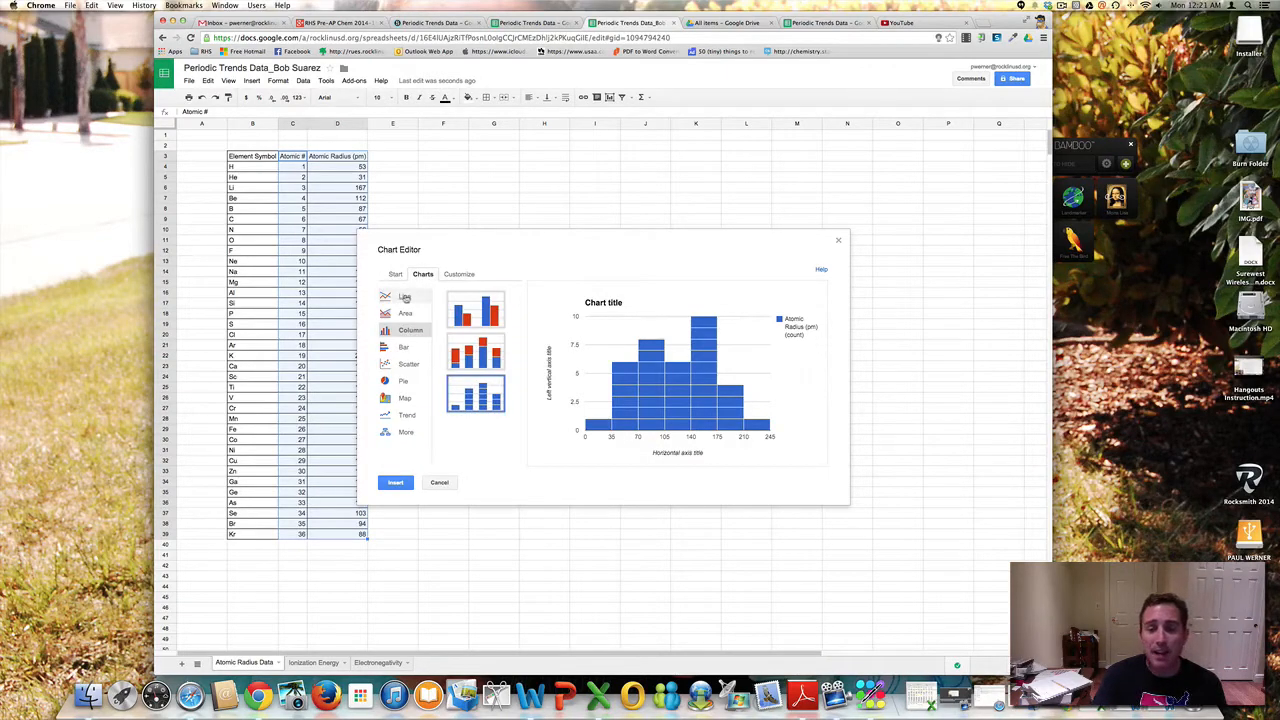
left_click(405, 297)
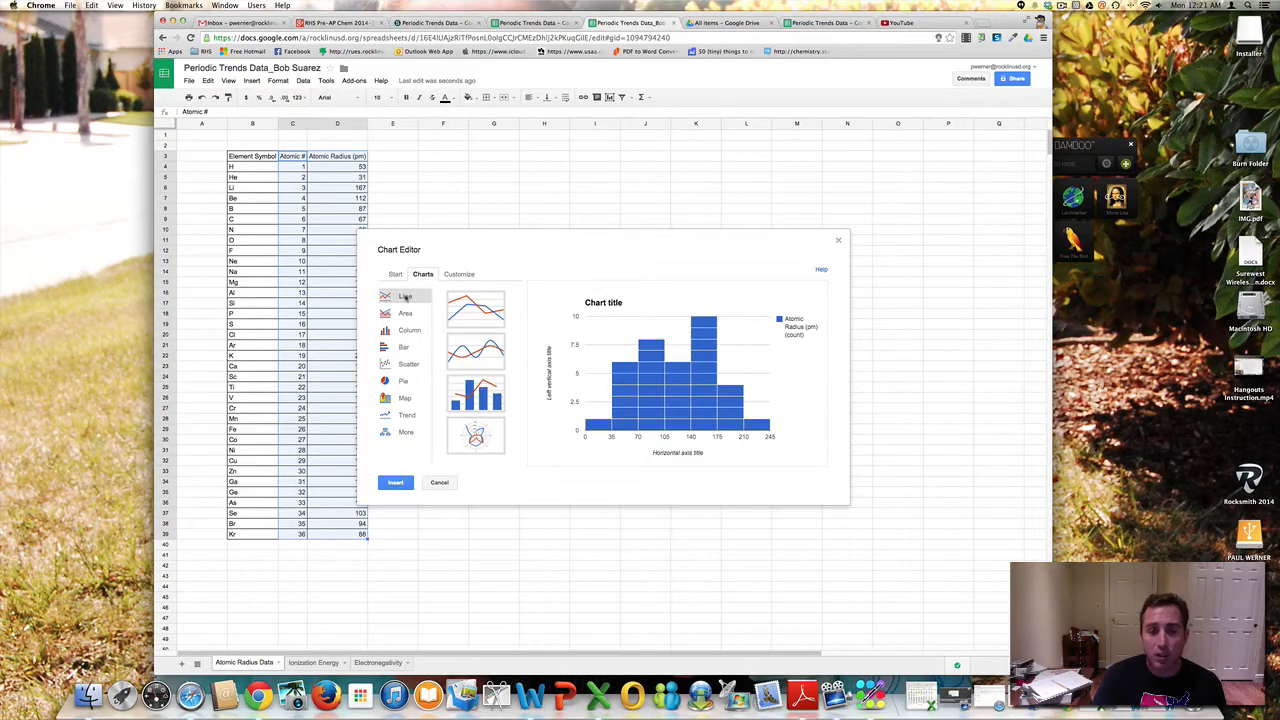
left_click(482, 310)
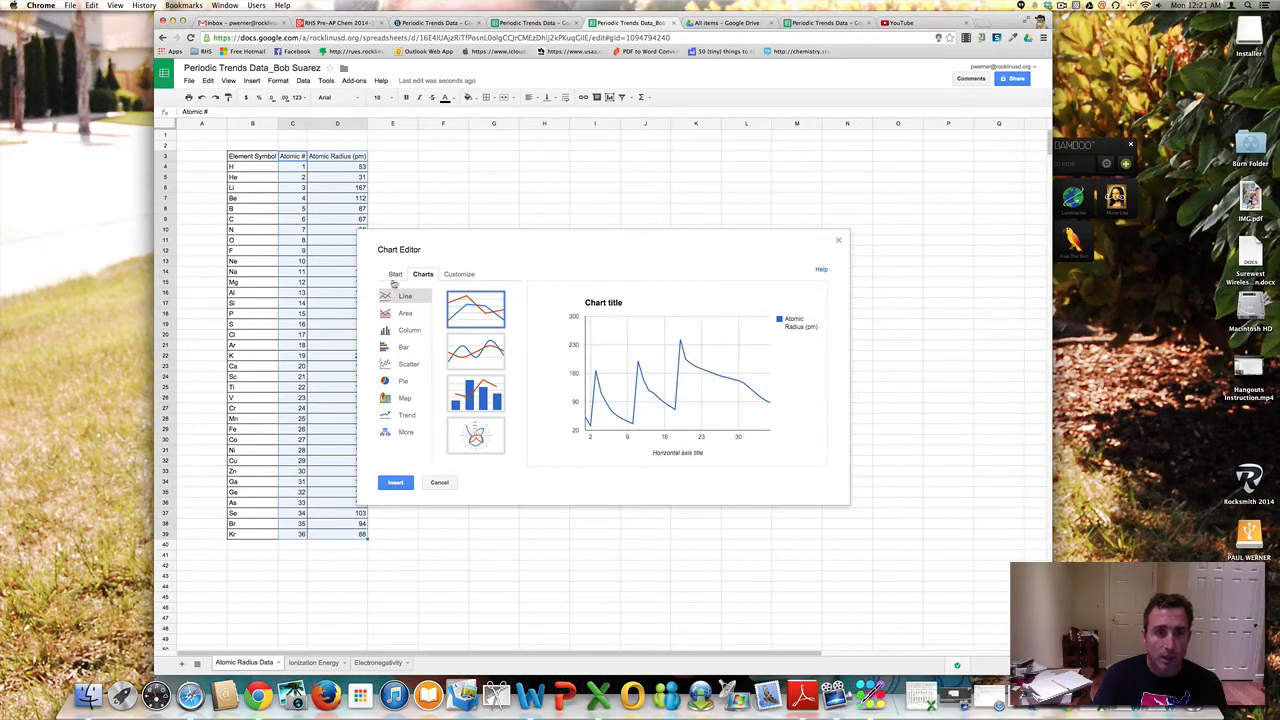
- Set the chart title to "Change in Atomic Radius as Atomic Number Increases"
left_click(456, 276)
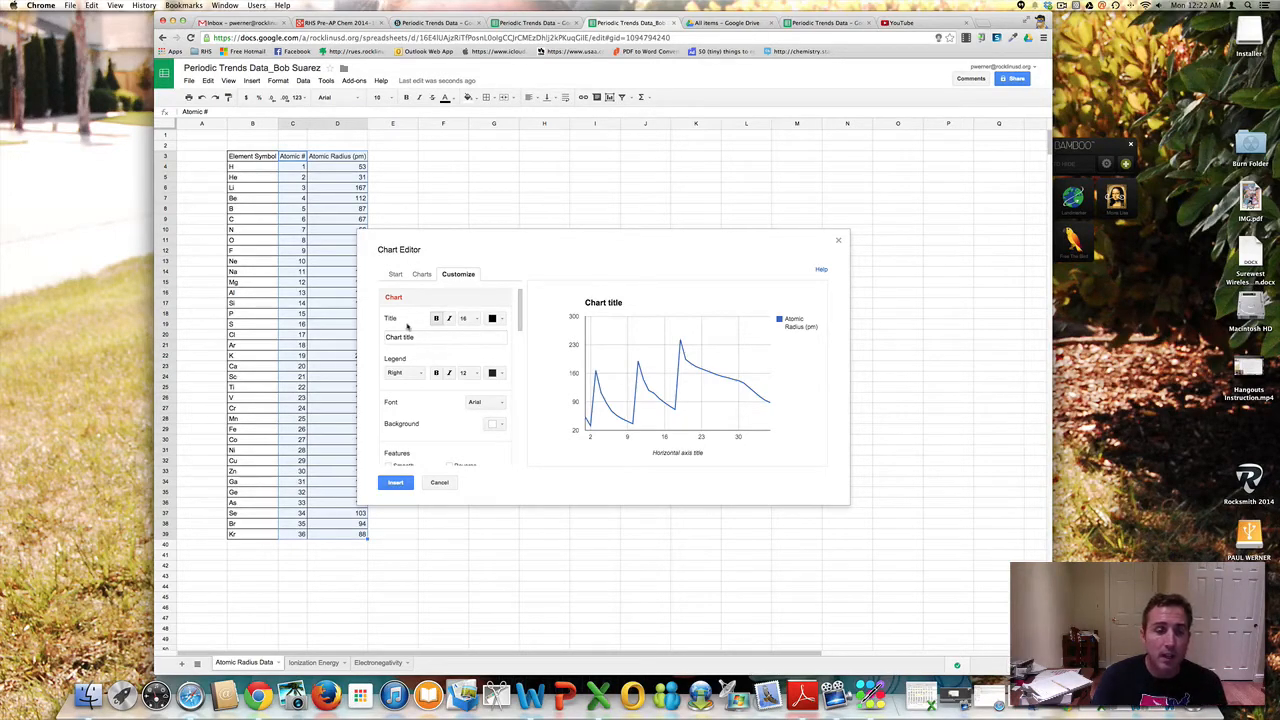
left_click_drag(422, 337, 386, 338)
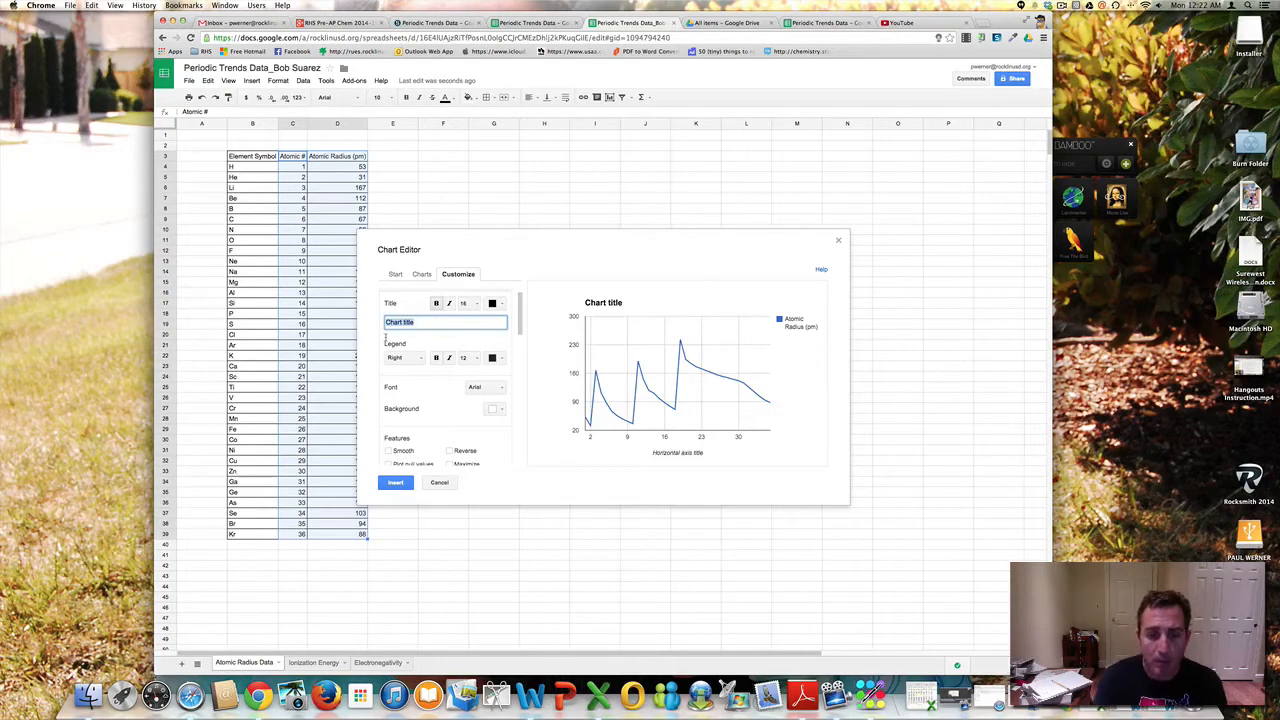
type("Chang")
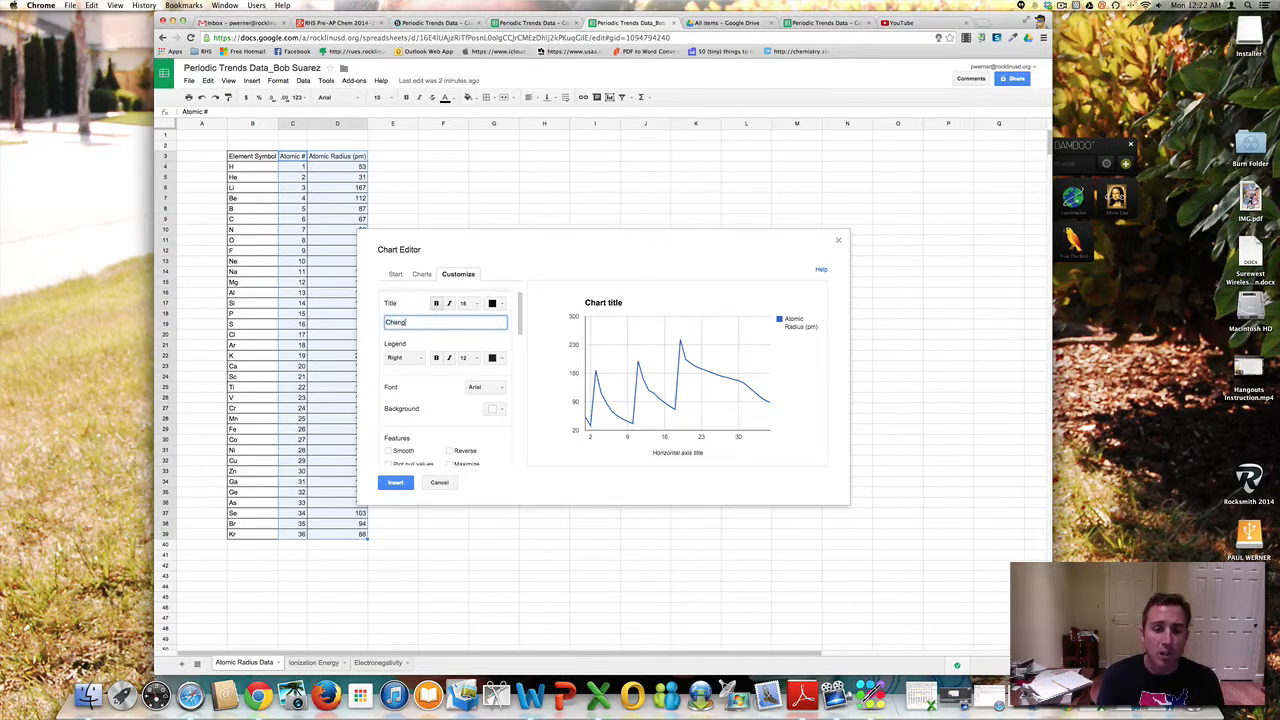
type("e in Atomi")
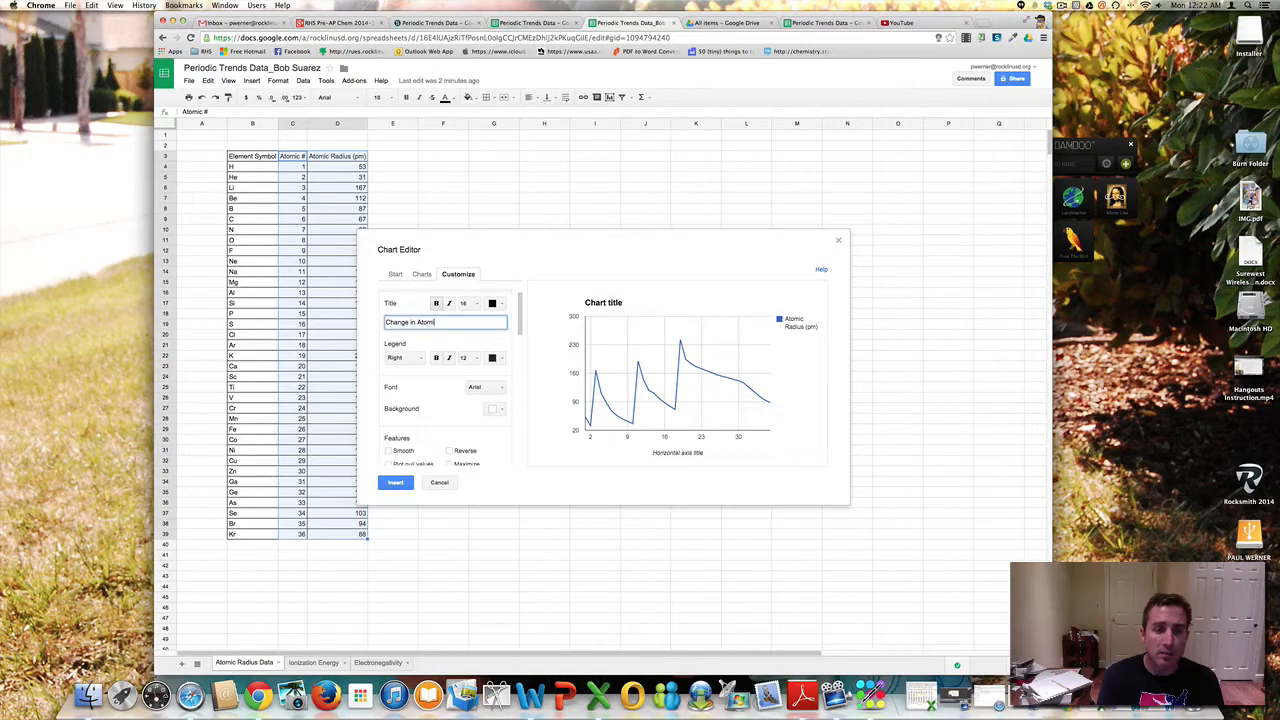
type("c Radius as")
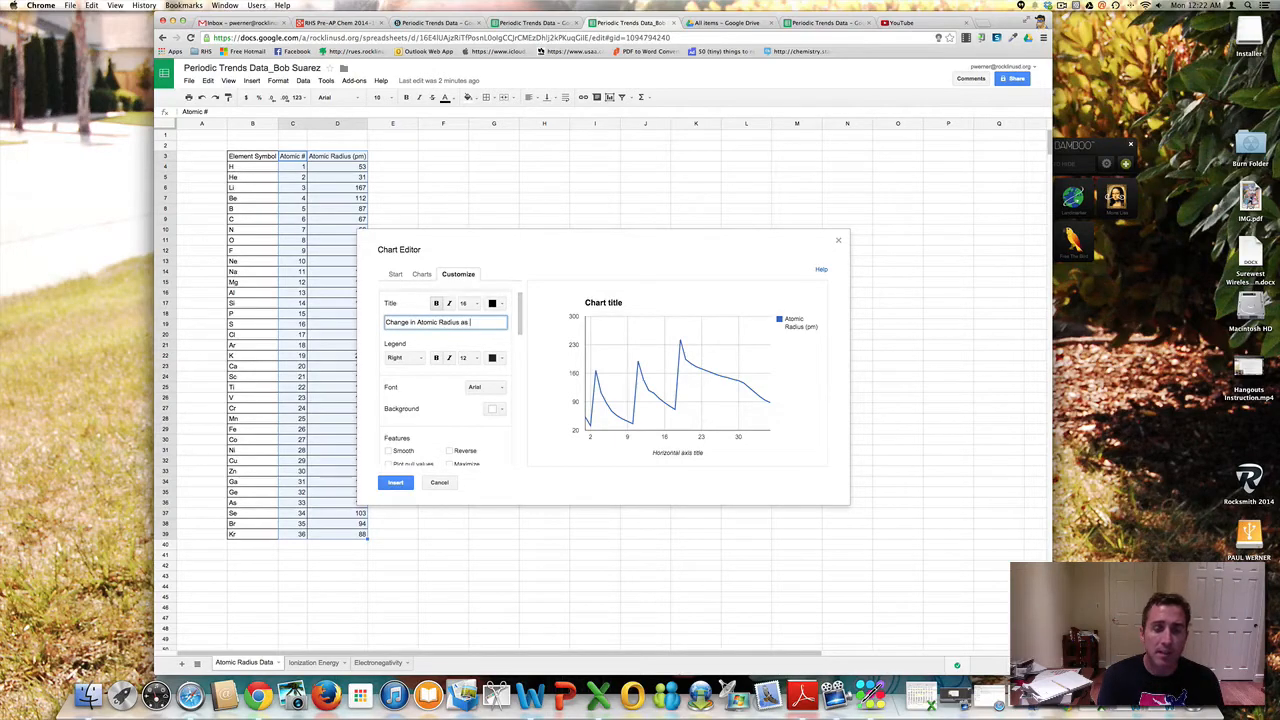
type(" Atomi")
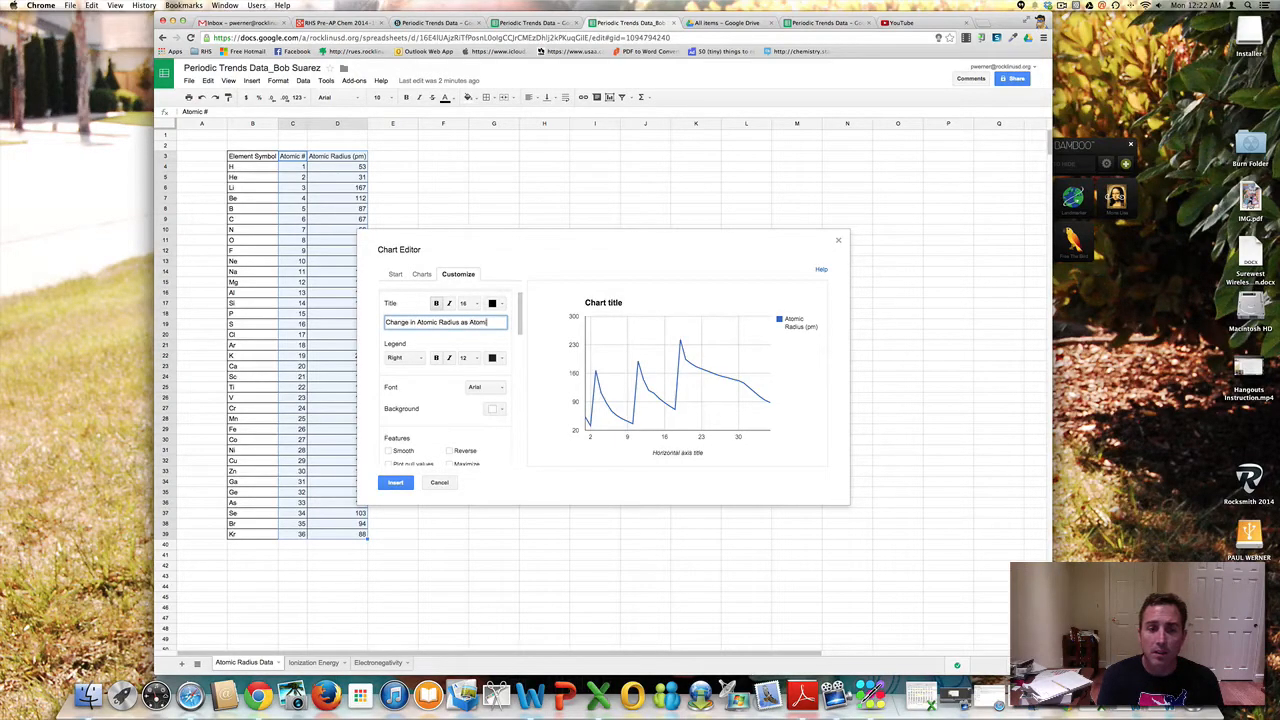
type("c Number IN")
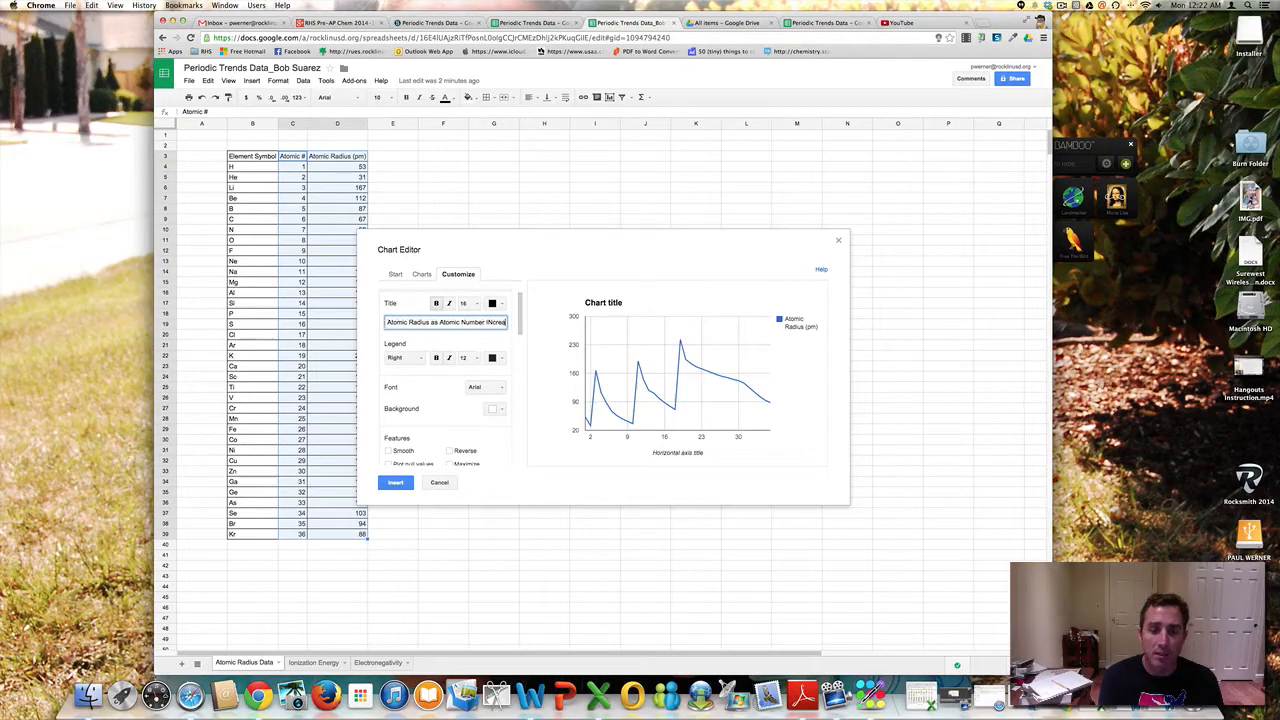
key("BackSpace")
type("ncreases")
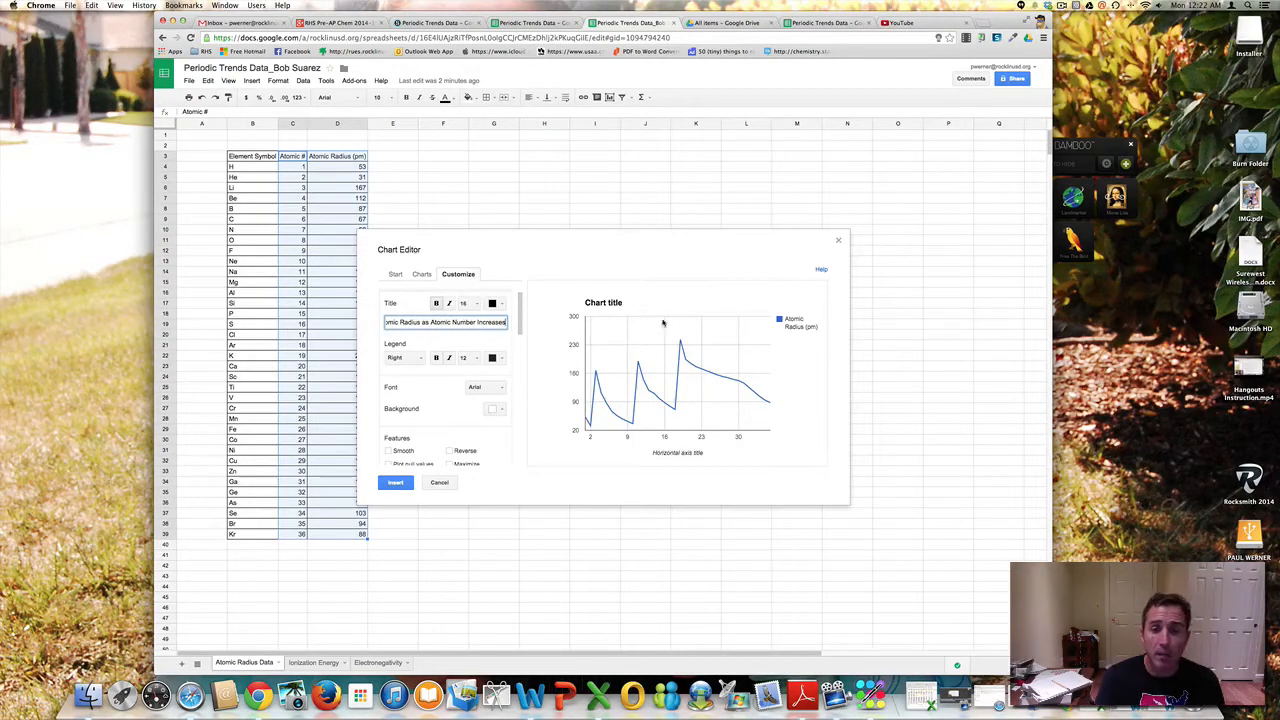
left_click(436, 402)
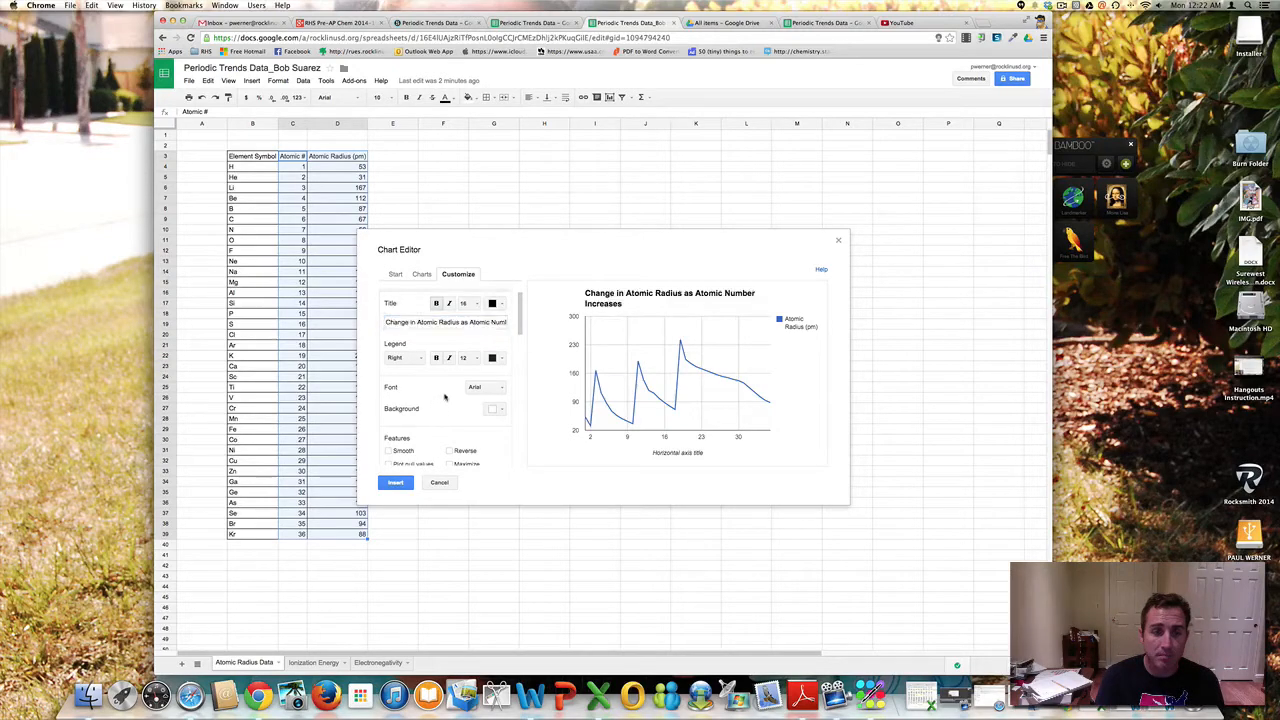
- Set the chart's horizontal axis title to "Atomic Number"
scroll(445, 398, "down", 5)
scroll(445, 398, "up", 1)
left_click_drag(521, 357, 521, 358)
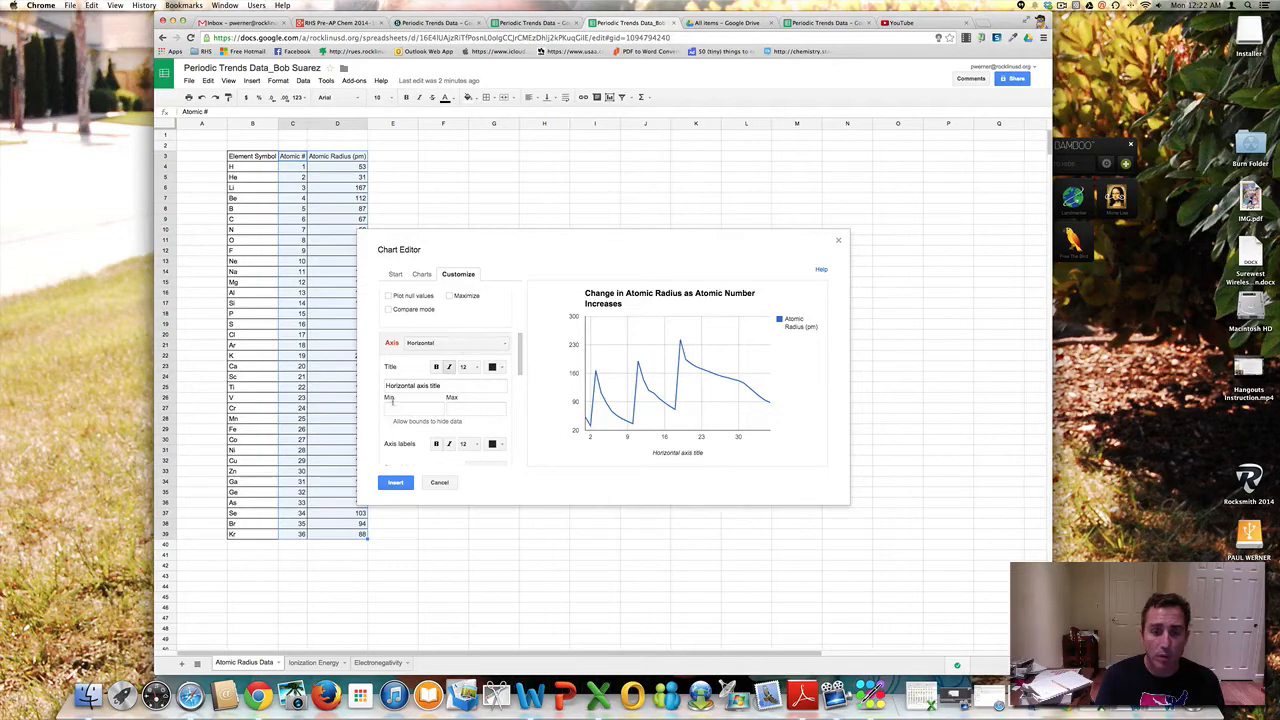
left_click_drag(442, 386, 336, 387)
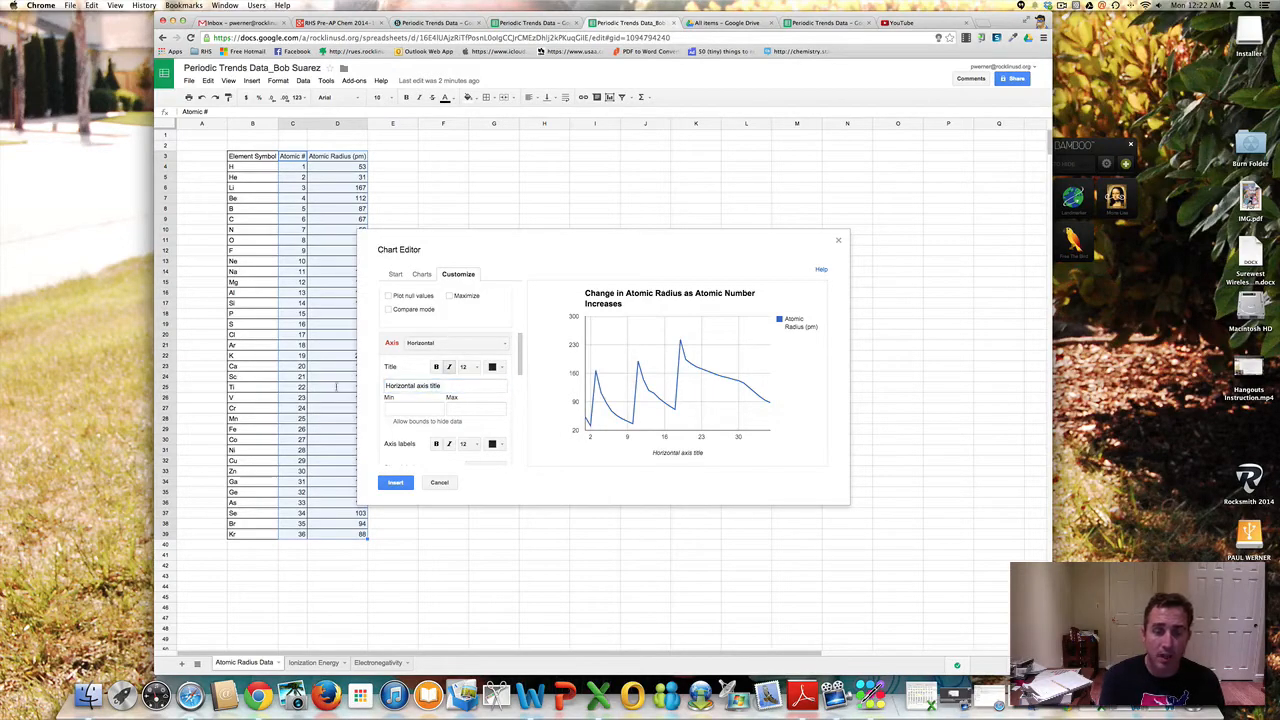
type("At")
scroll(338, 388, "down", 3)
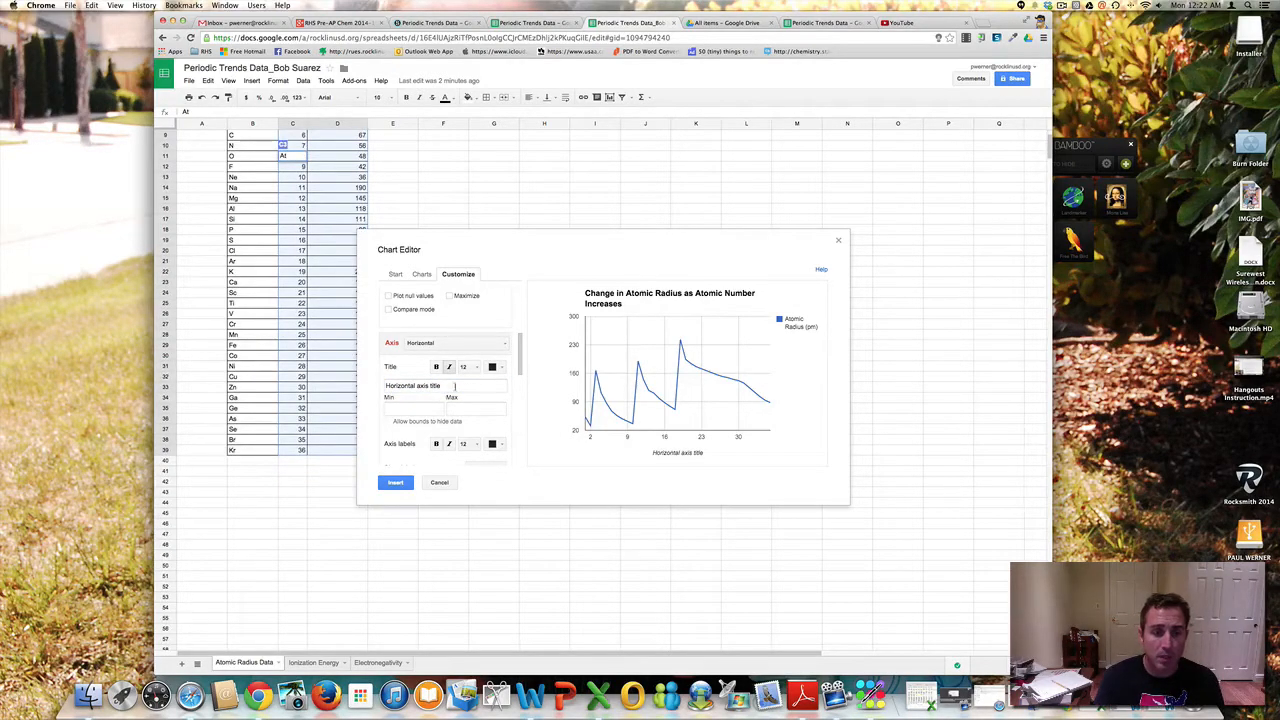
left_click_drag(455, 386, 372, 383)
type("Atom")
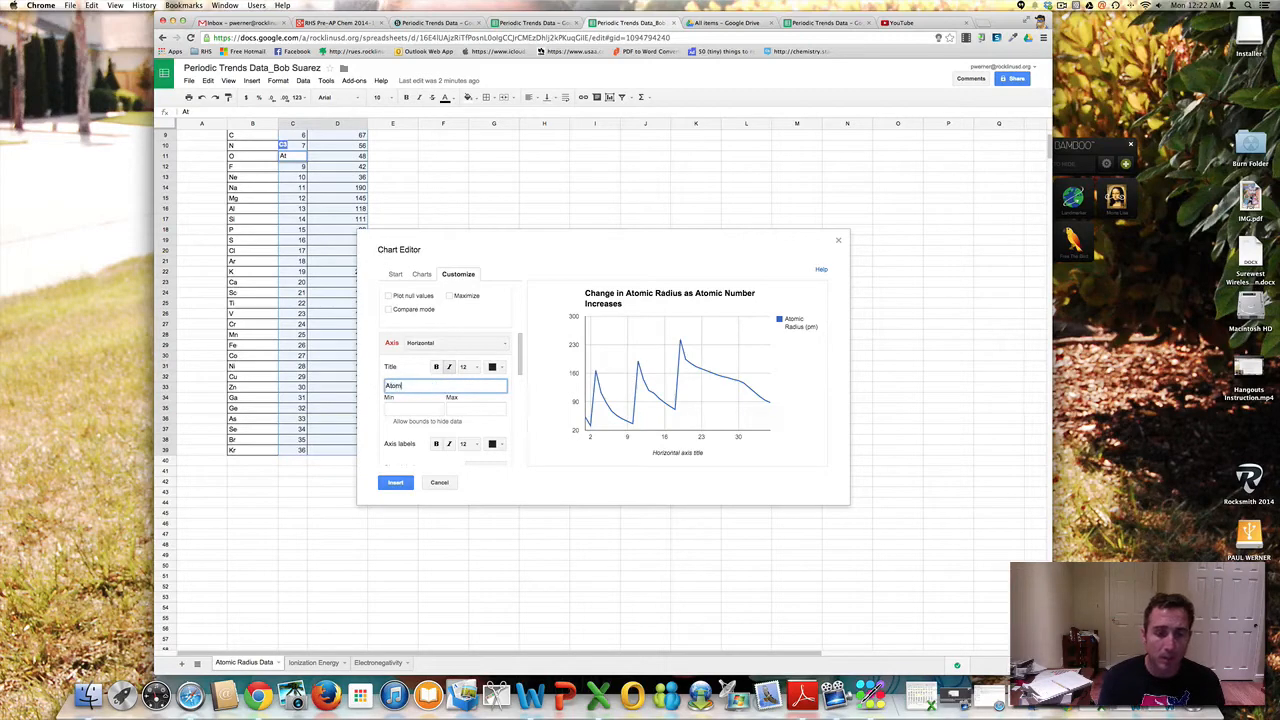
type("ic Number")
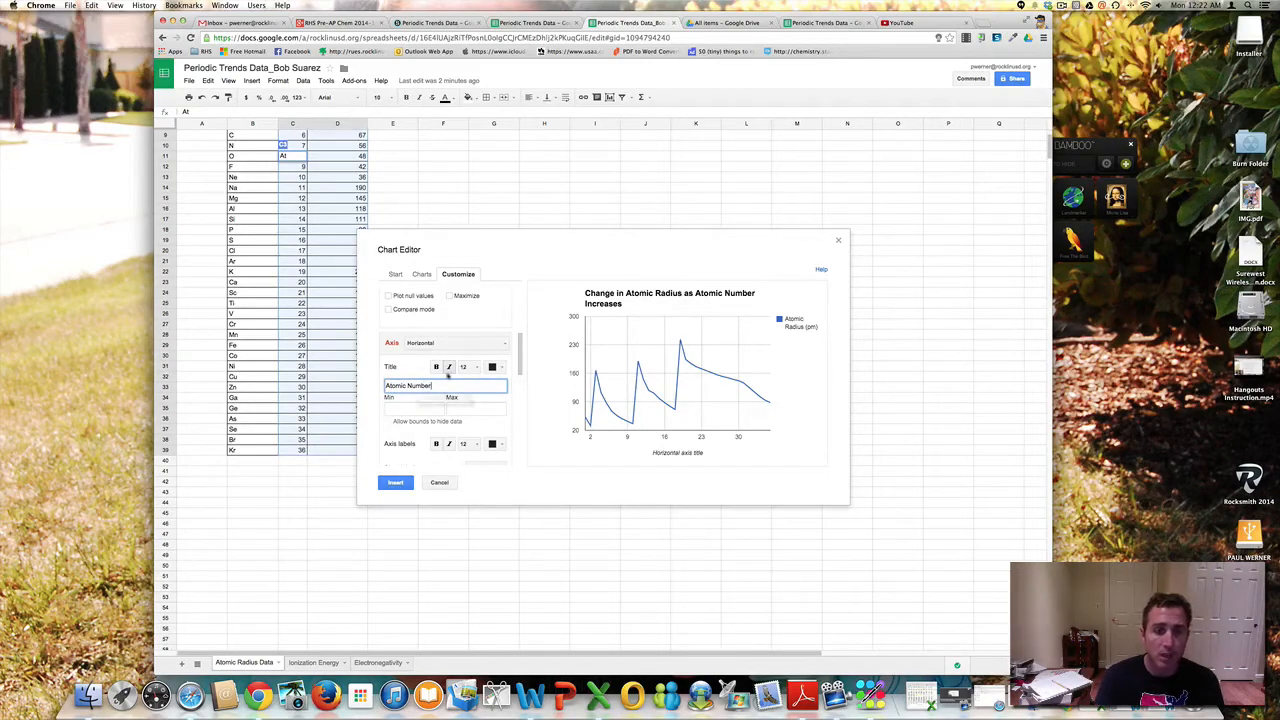
- Set the chart's left vertical axis title to "Atomic Radius (pm)"
left_click(455, 345)
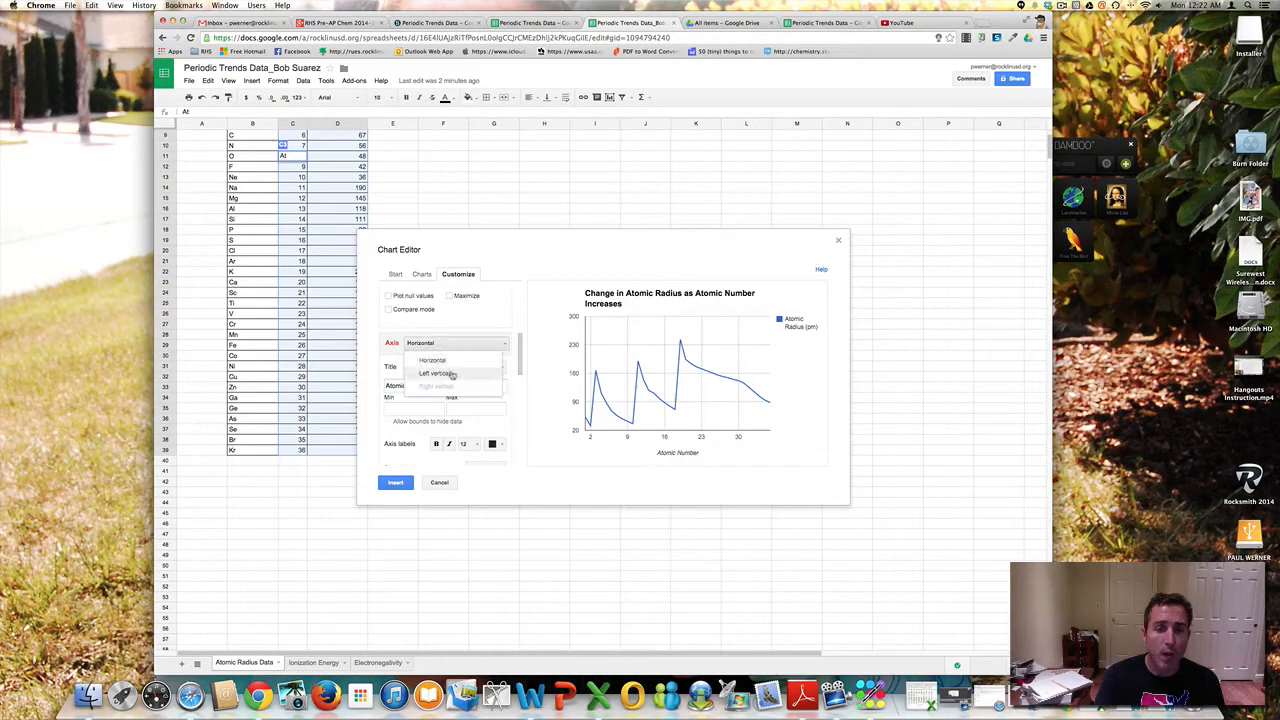
left_click(452, 374)
left_click(437, 386)
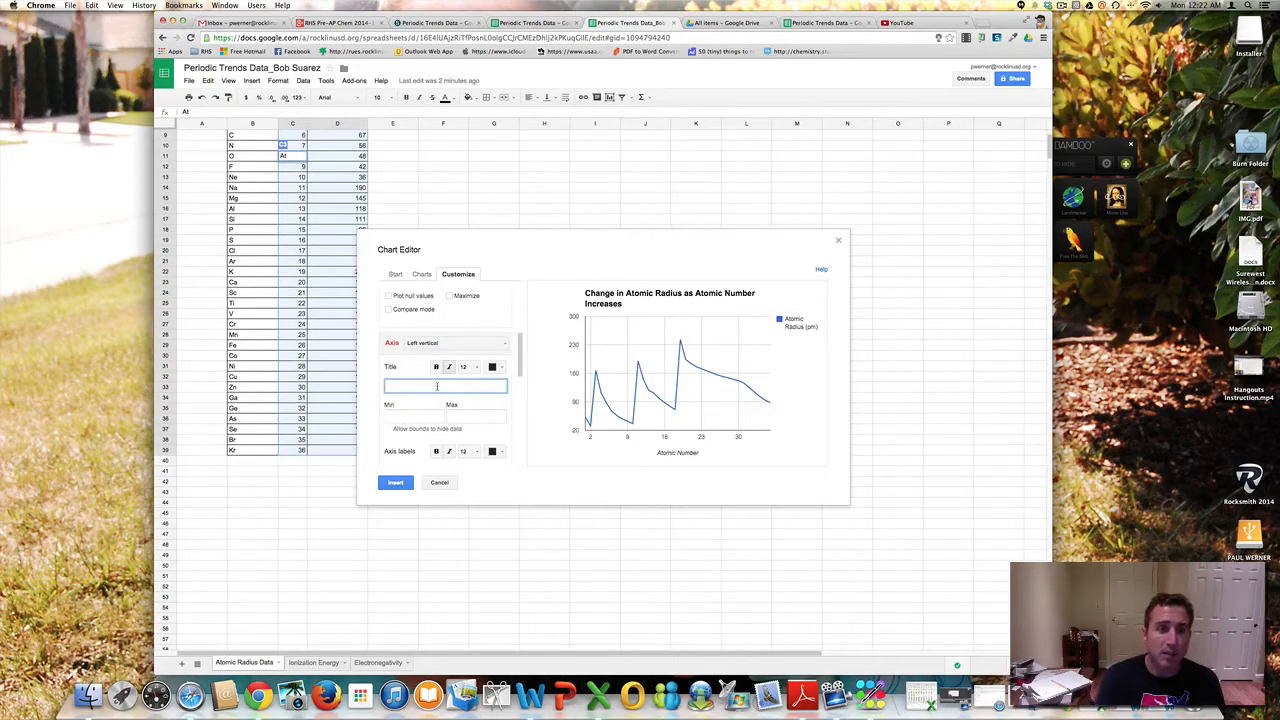
scroll(307, 275, "up", 5)
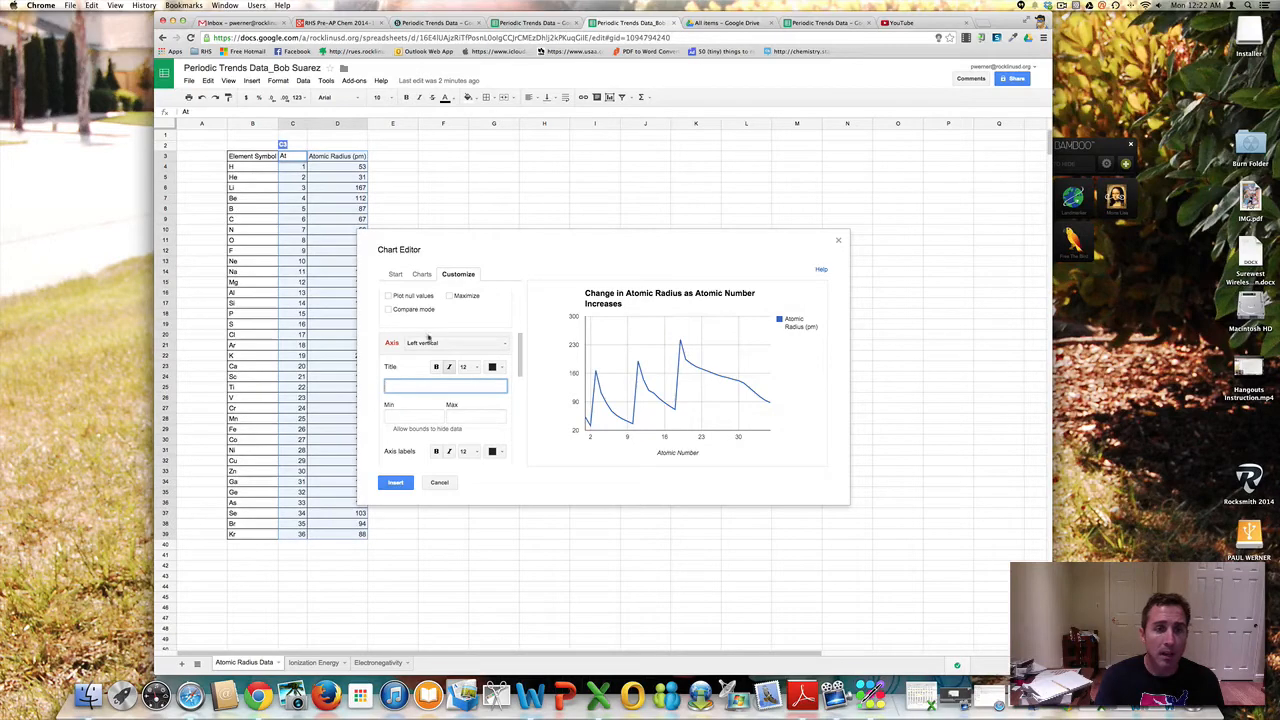
type("Atomic ")
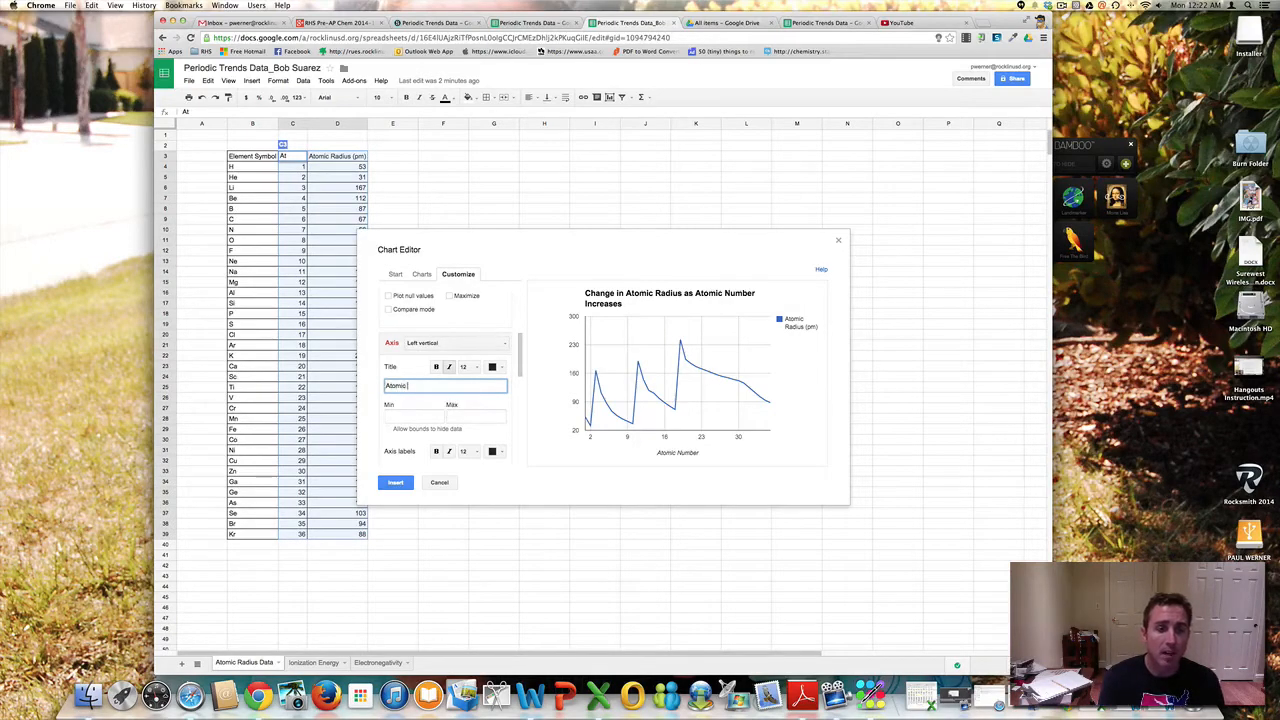
type("Radius (pm")
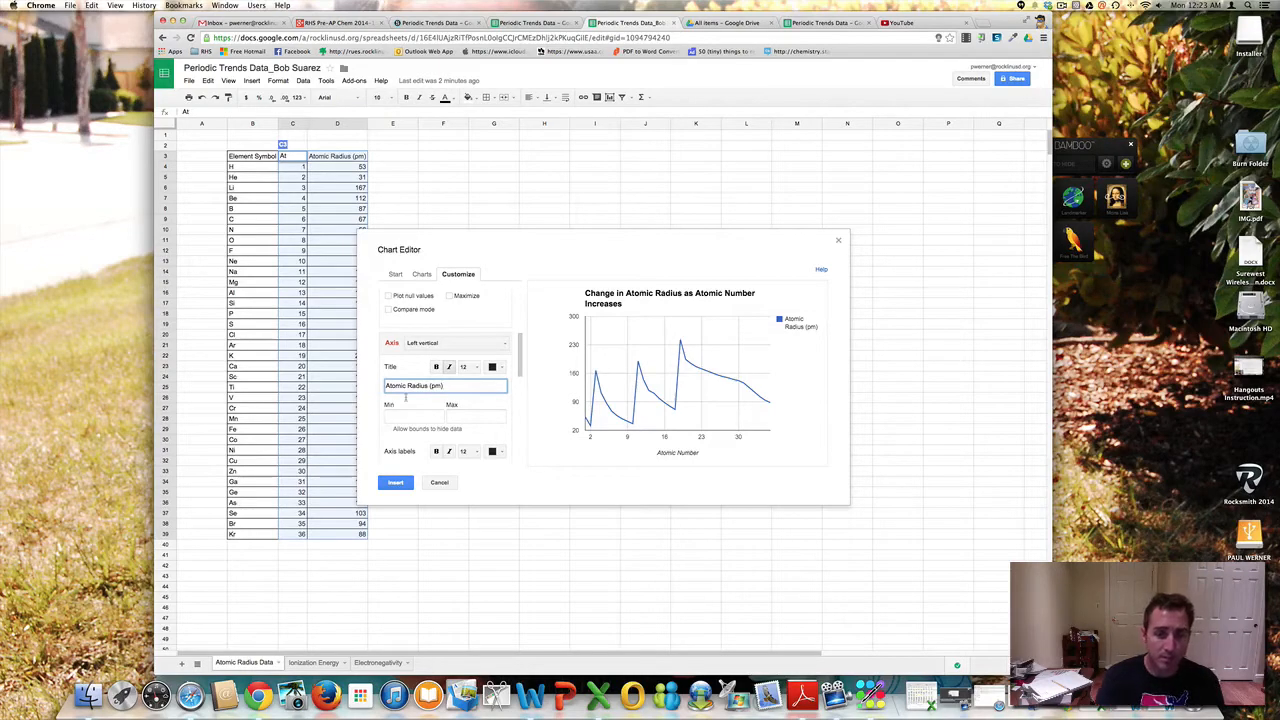
- Look through the remaining axis and series options and insert the chart into the Atomic Radius Data sheet
left_click_drag(520, 373, 521, 410)
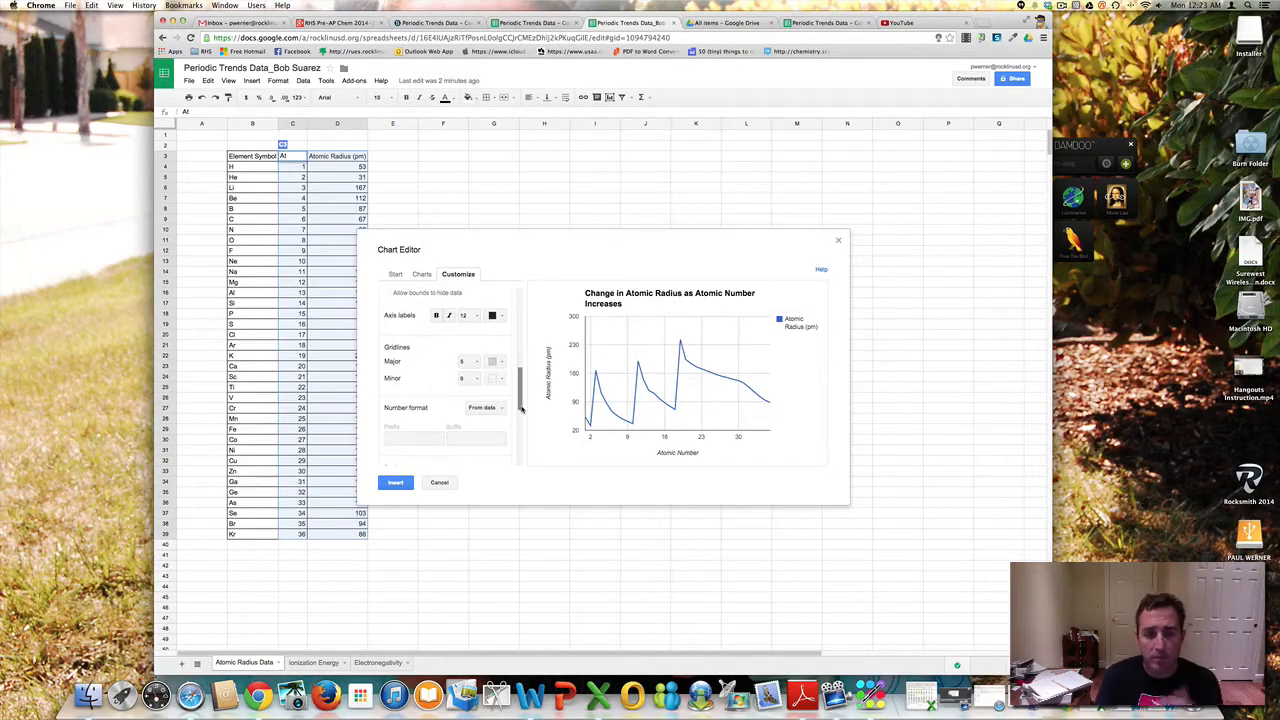
left_click_drag(521, 410, 518, 457)
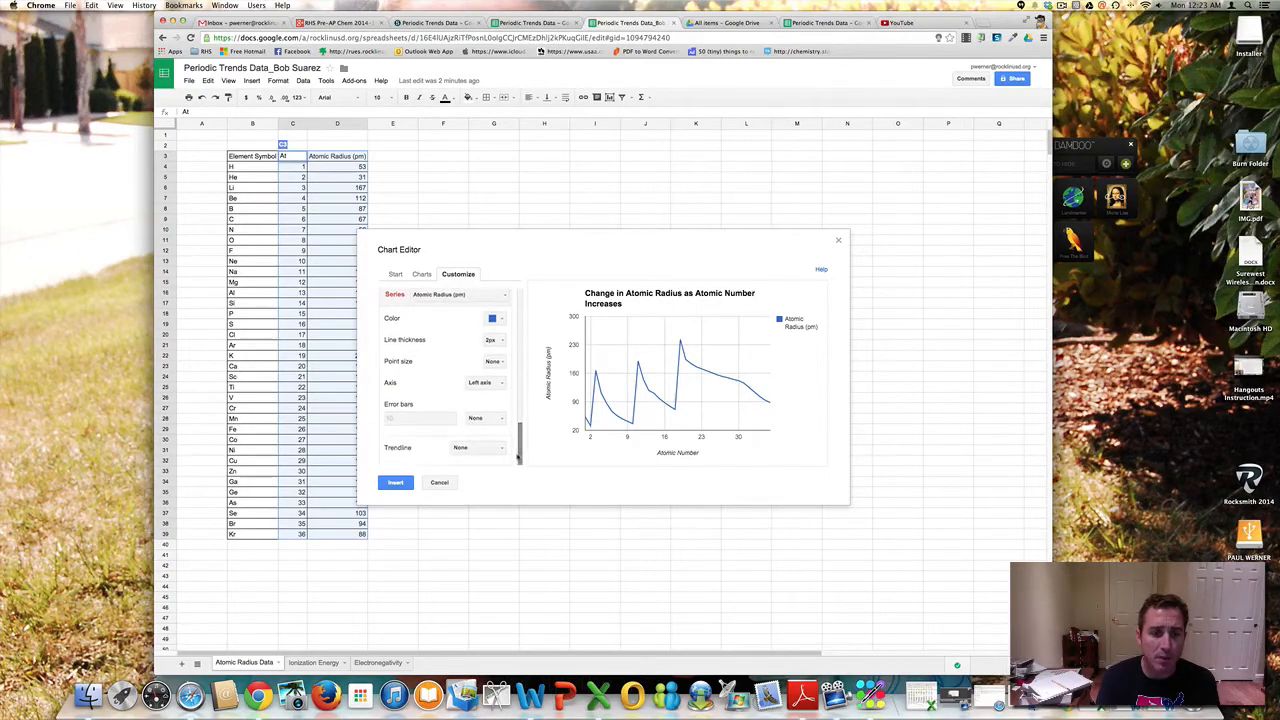
left_click(398, 482)
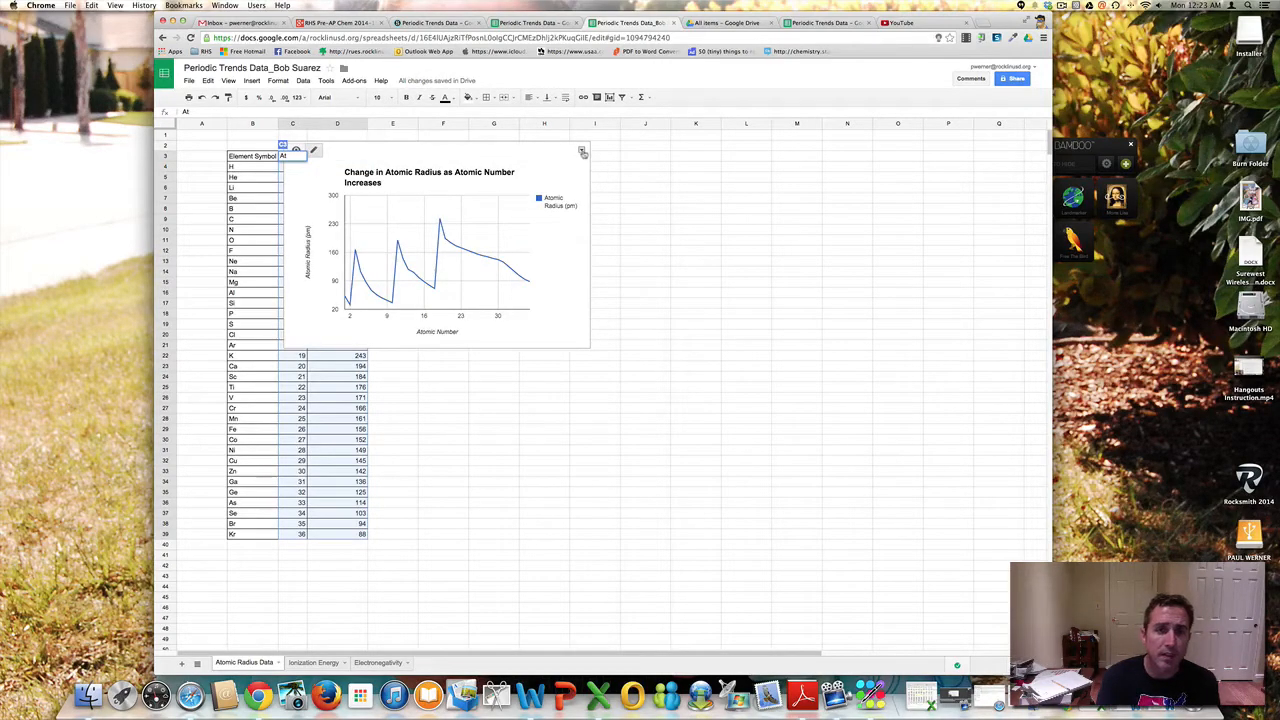
- Try to move the chart to its own sheet, and reload the spreadsheet page
left_click(582, 152)
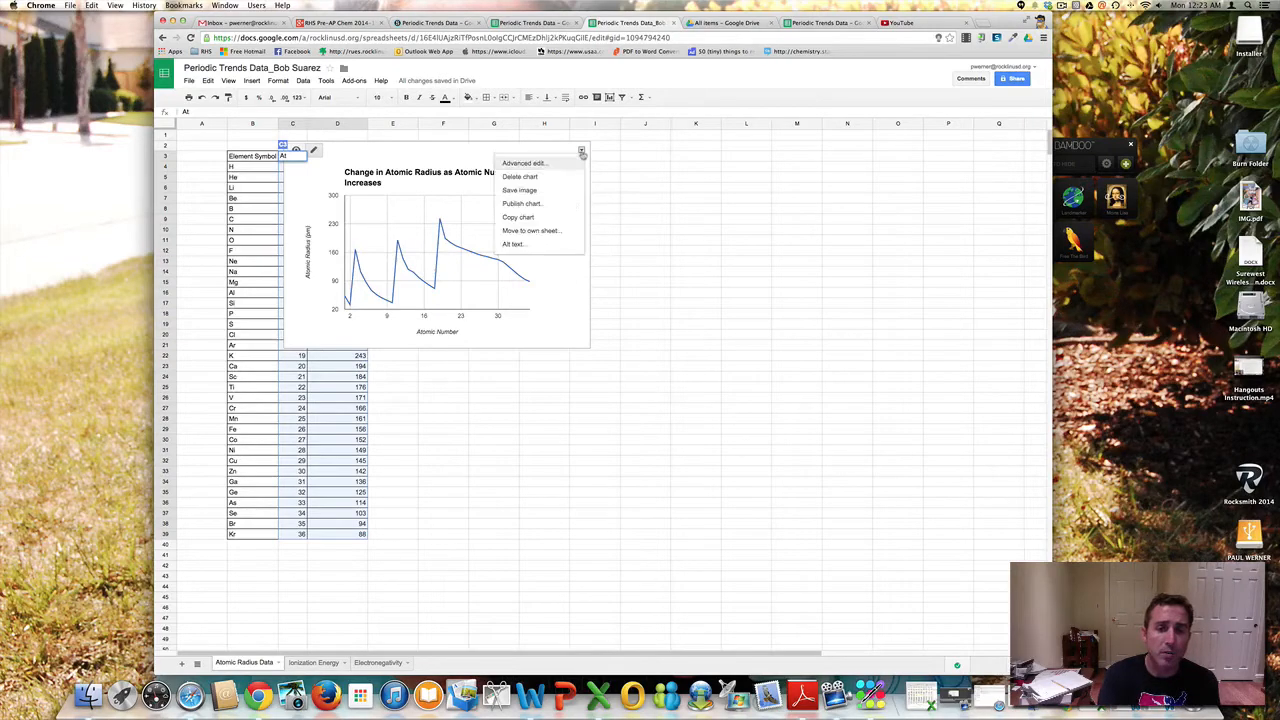
left_click(551, 234)
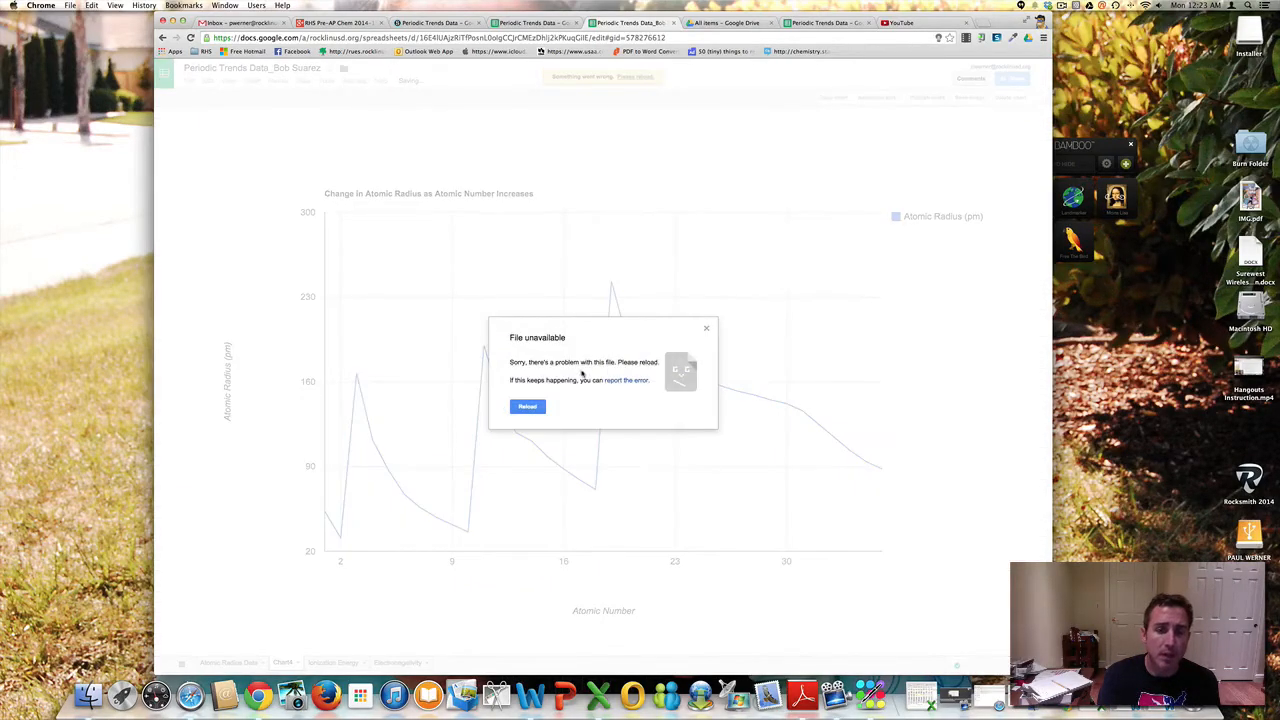
left_click(527, 406)
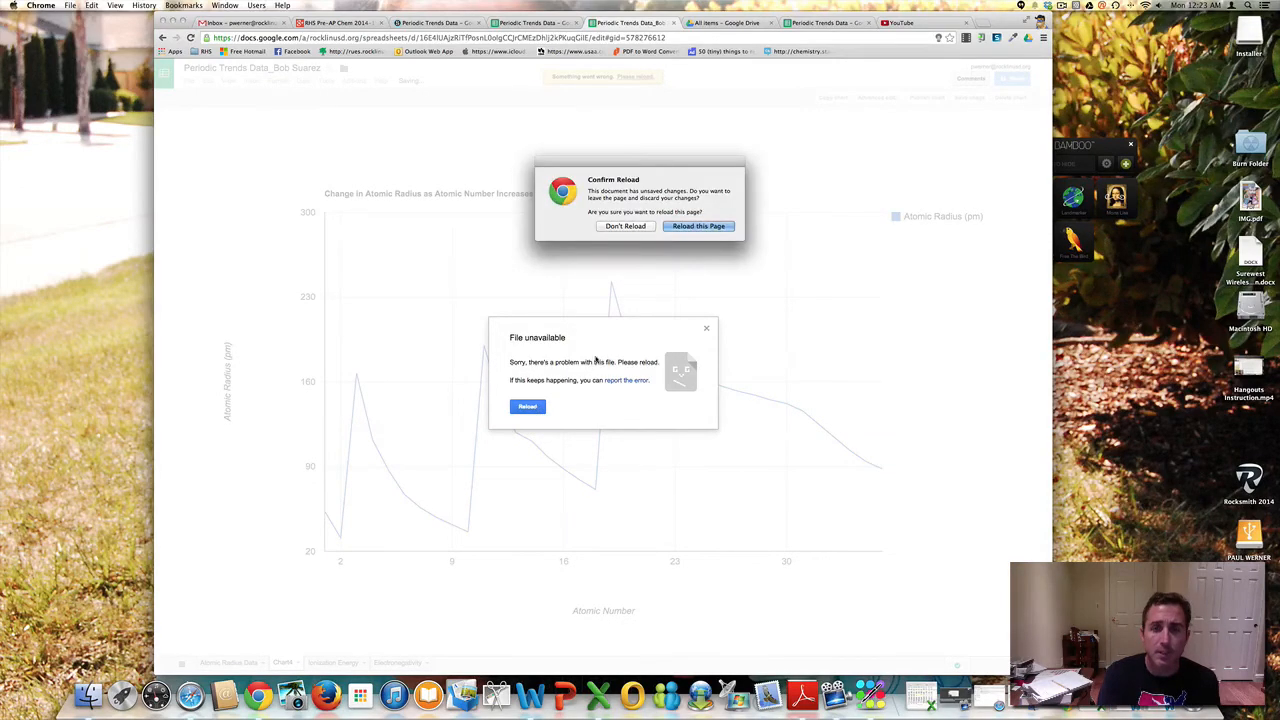
left_click(675, 226)
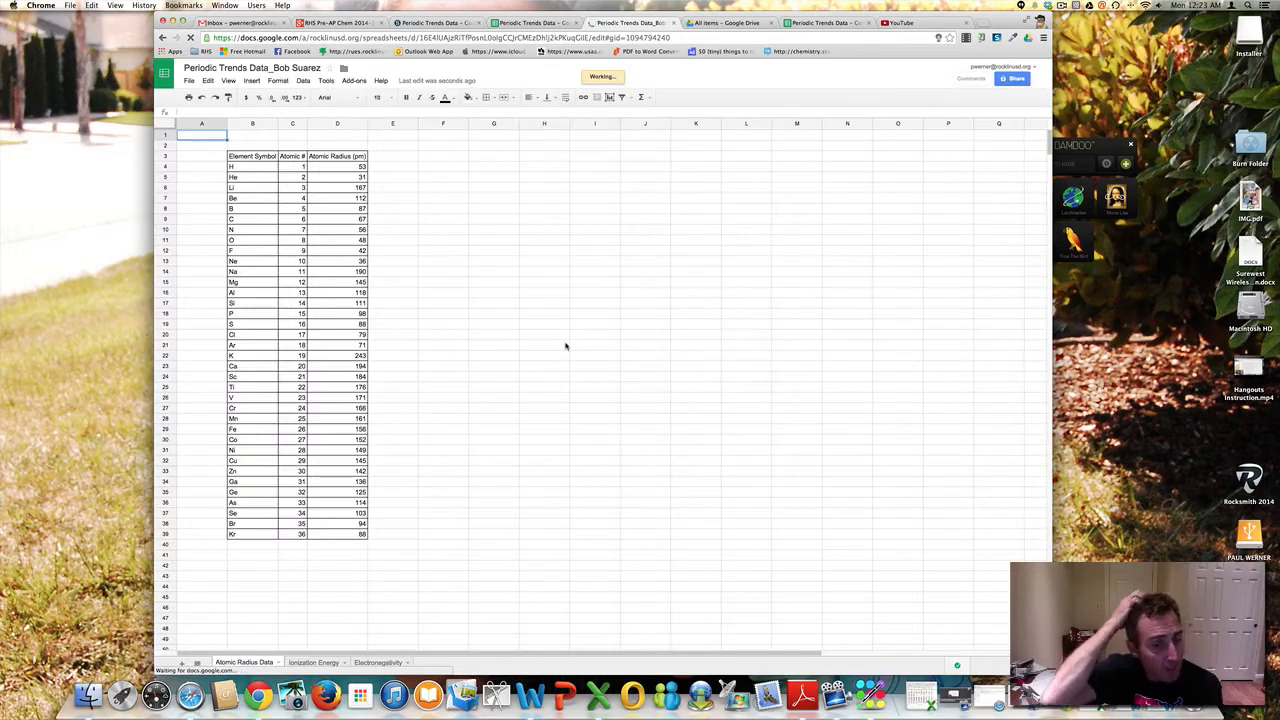
- Move the atomic radius chart to its own sheet and rename that sheet "Atomic Radius Graph"
left_click(581, 149)
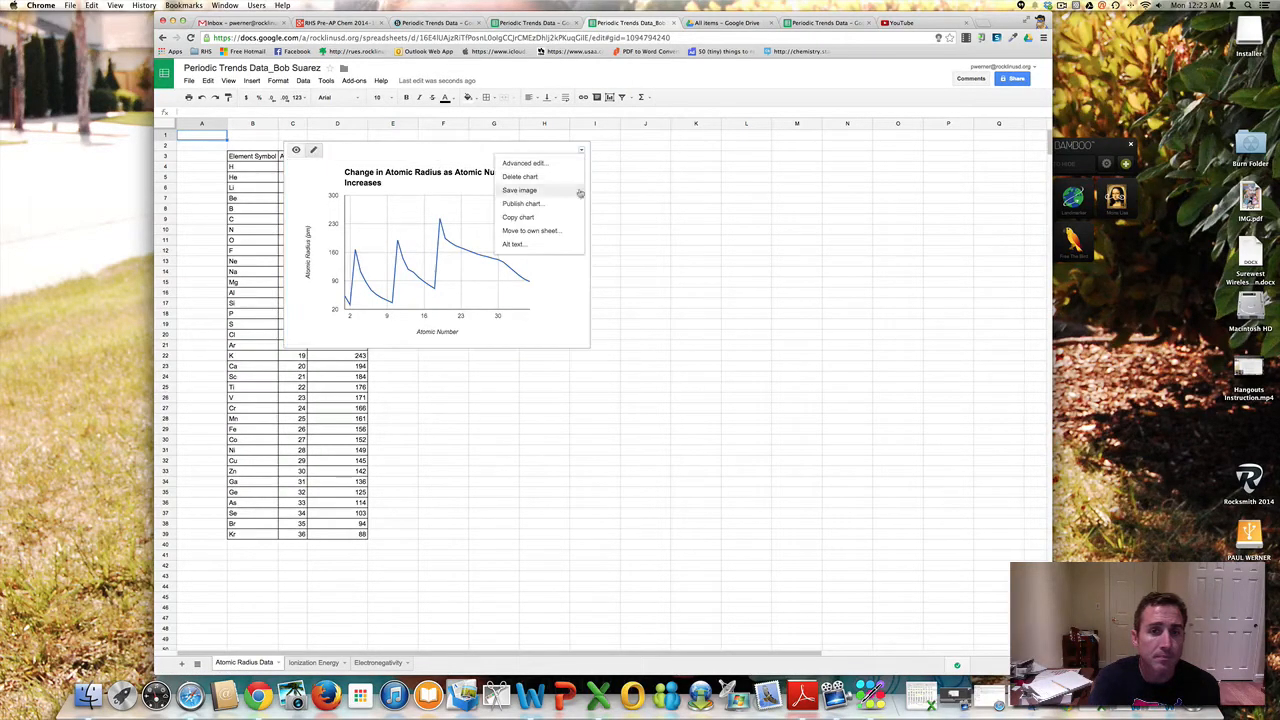
left_click(545, 232)
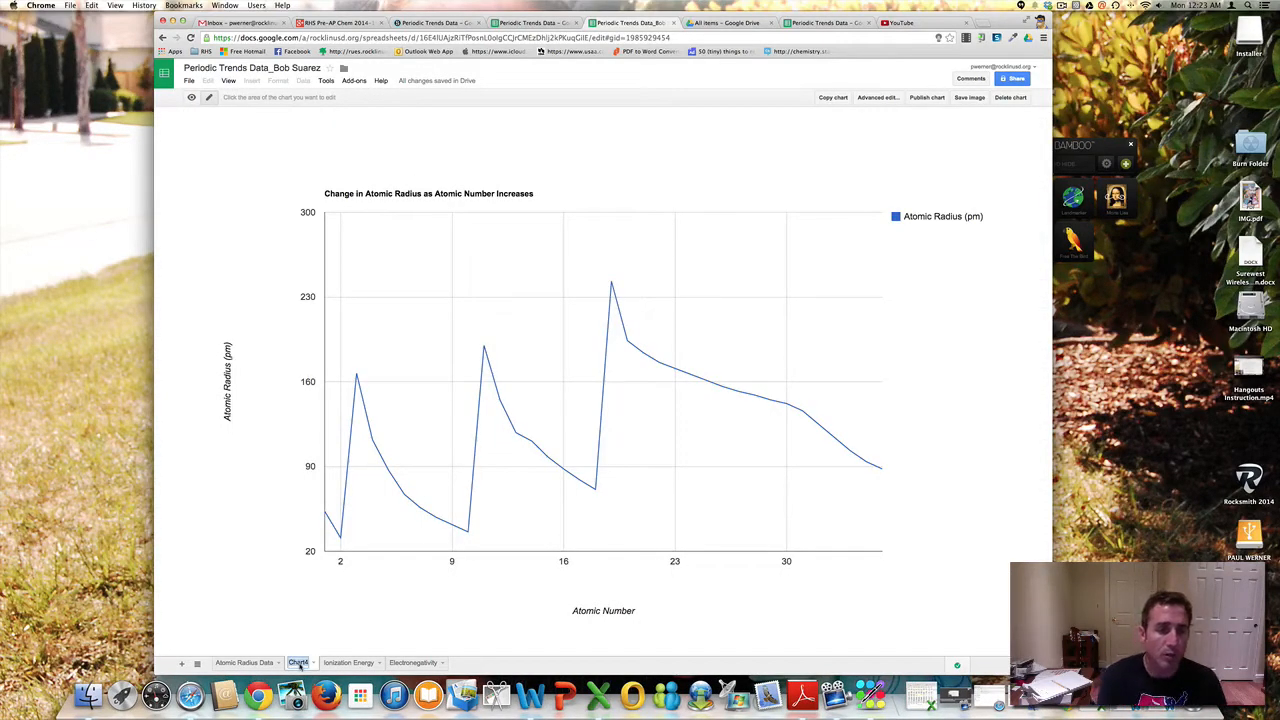
type("Ato")
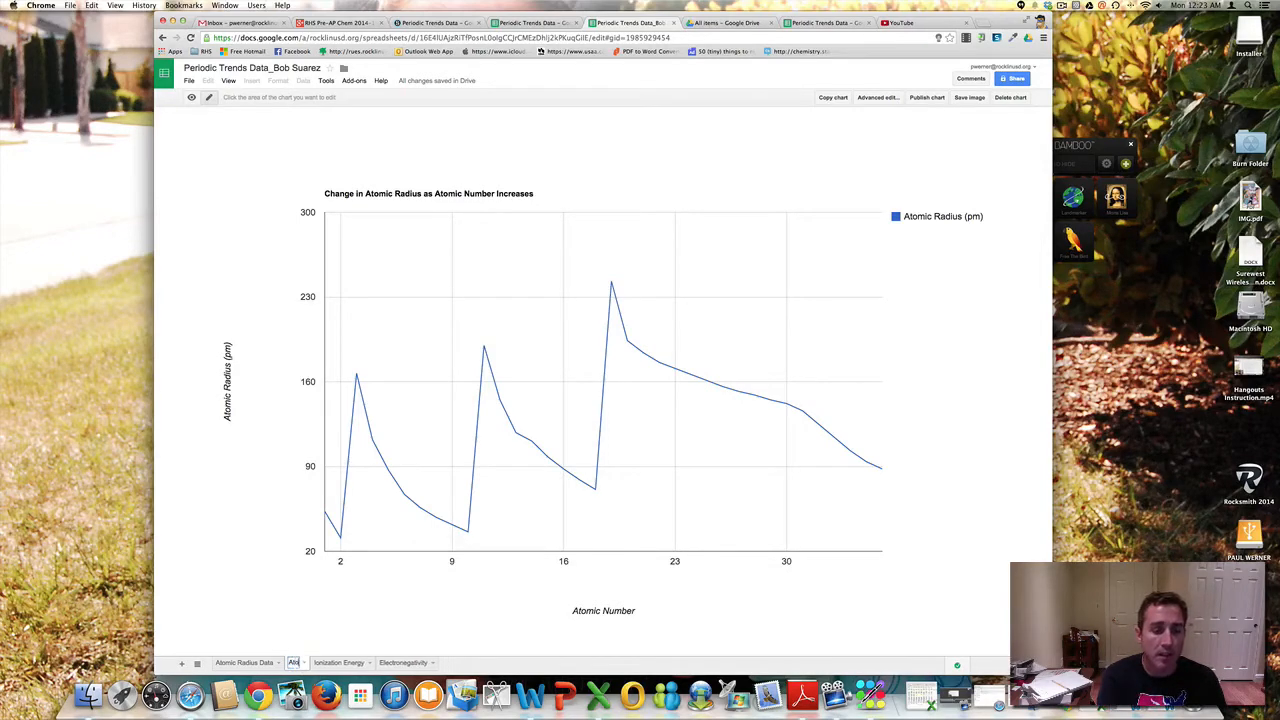
type("mic Radius Graph")
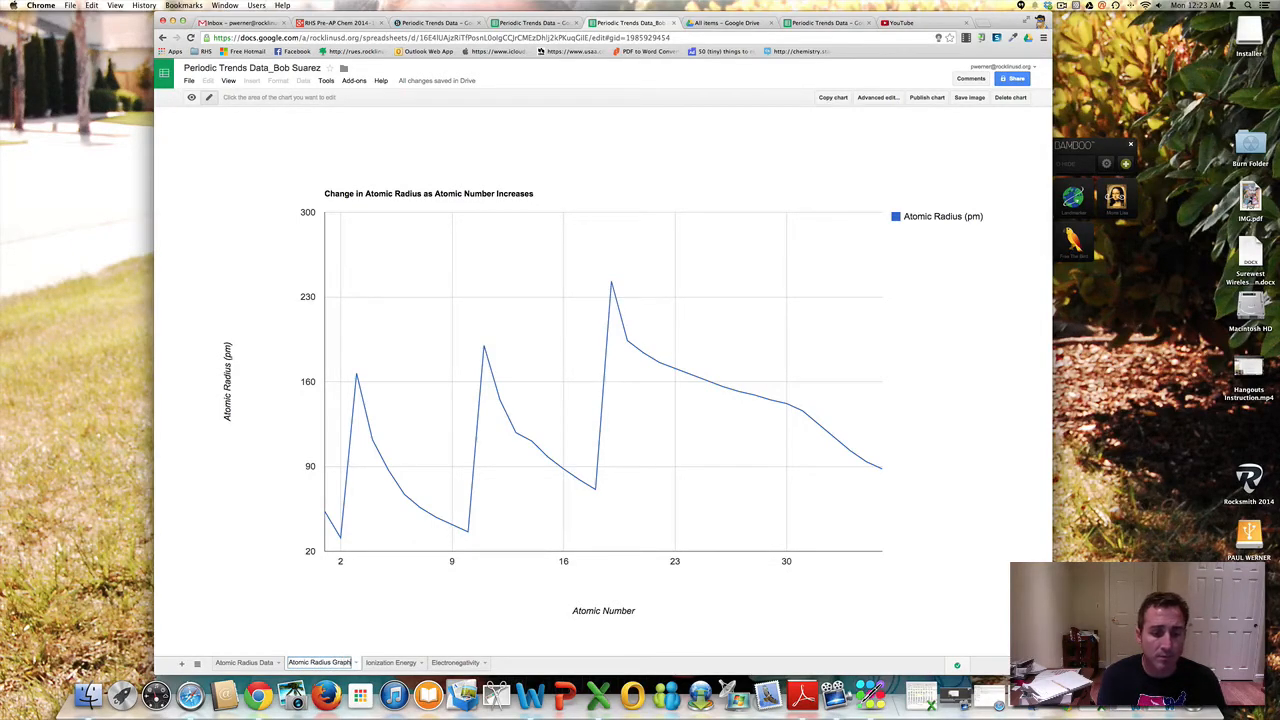
key("Return")
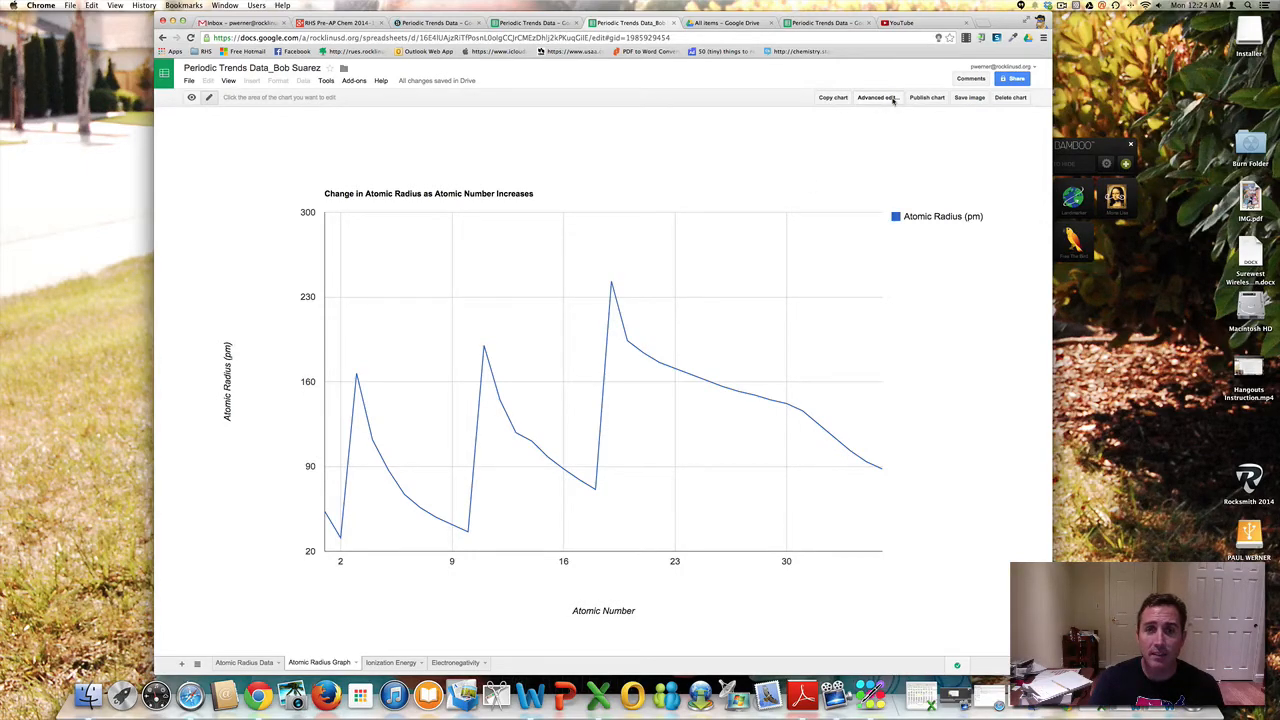
- Review the customization options for the chart's title, features and horizontal axis, and close the chart editor without updating
left_click(876, 97)
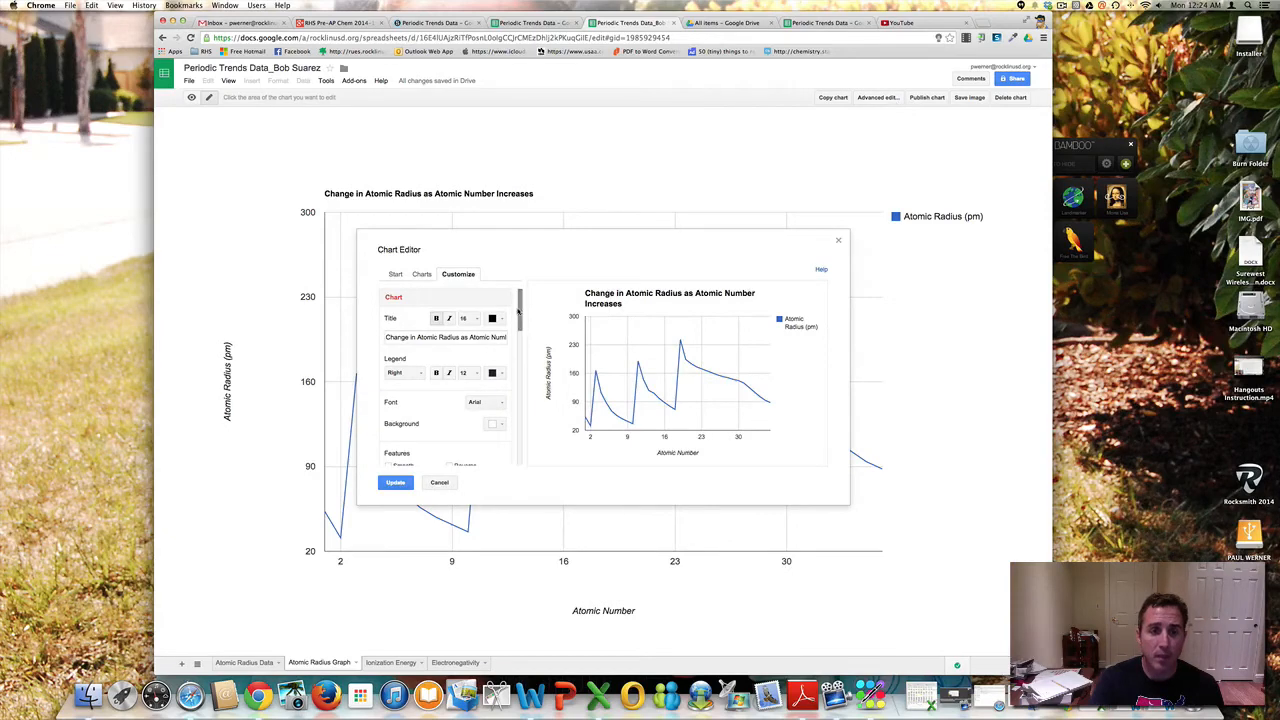
scroll(520, 316, "down", 1)
left_click_drag(520, 316, 518, 343)
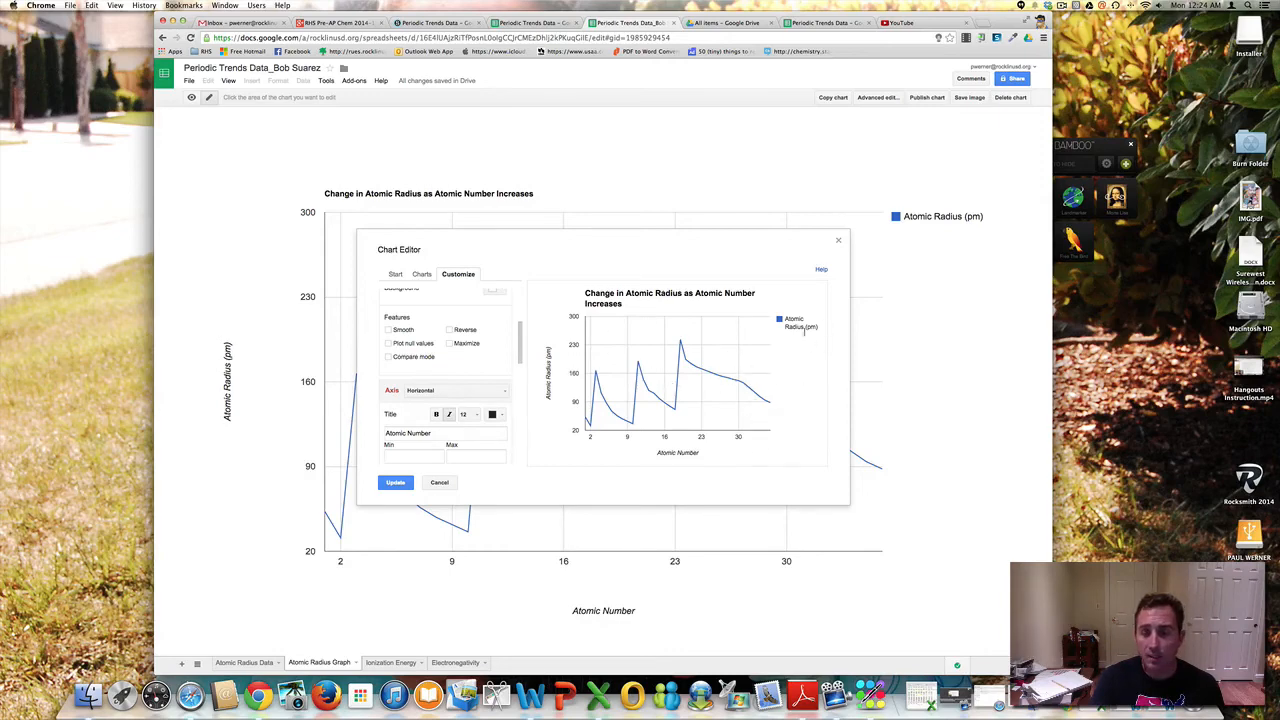
left_click(439, 482)
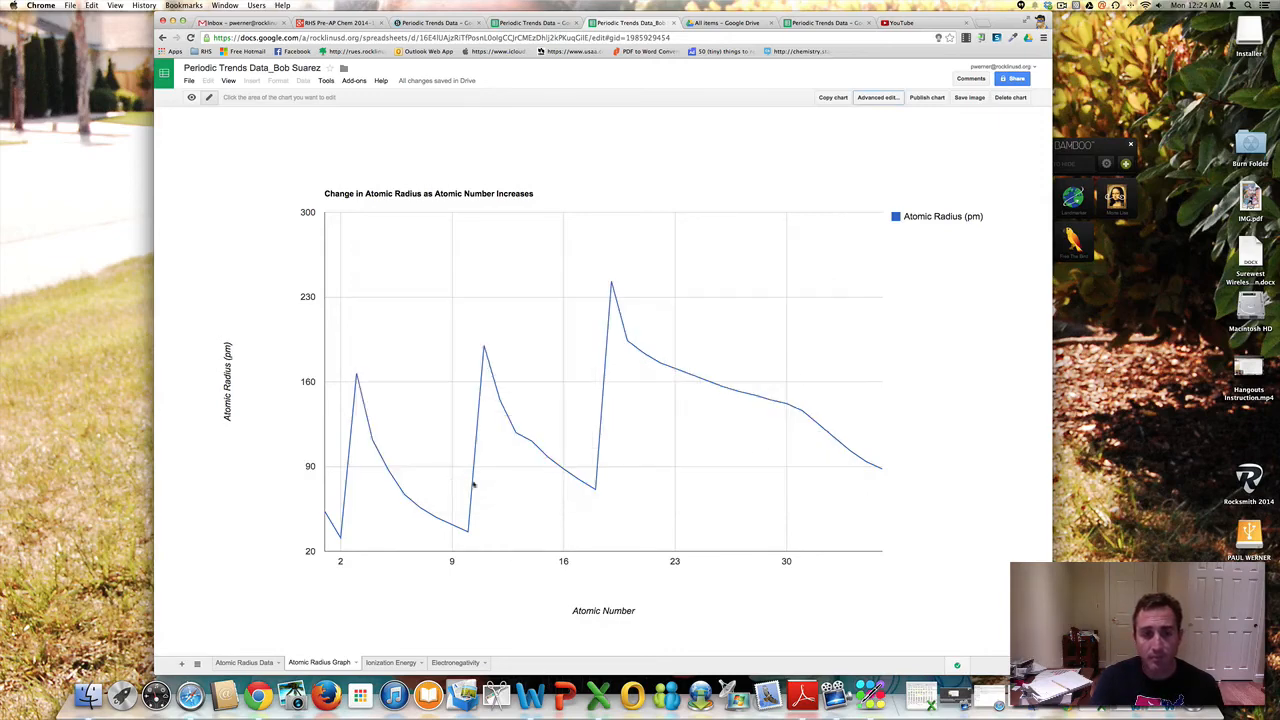